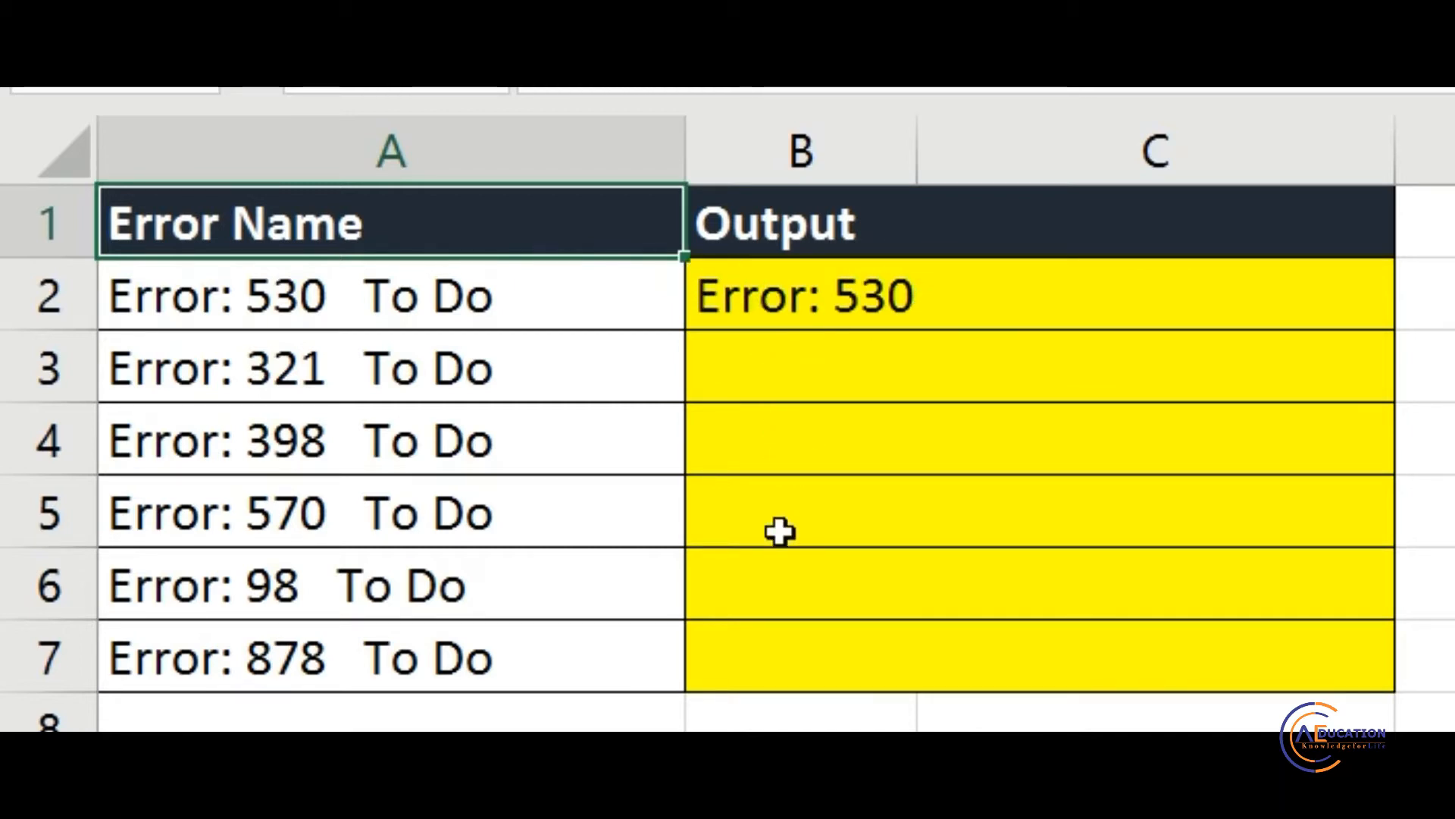
# Step: Look over the three practice tables and clear the sample result from cell B2 in the Output column
pyautogui.scroll(-2, 780, 553)
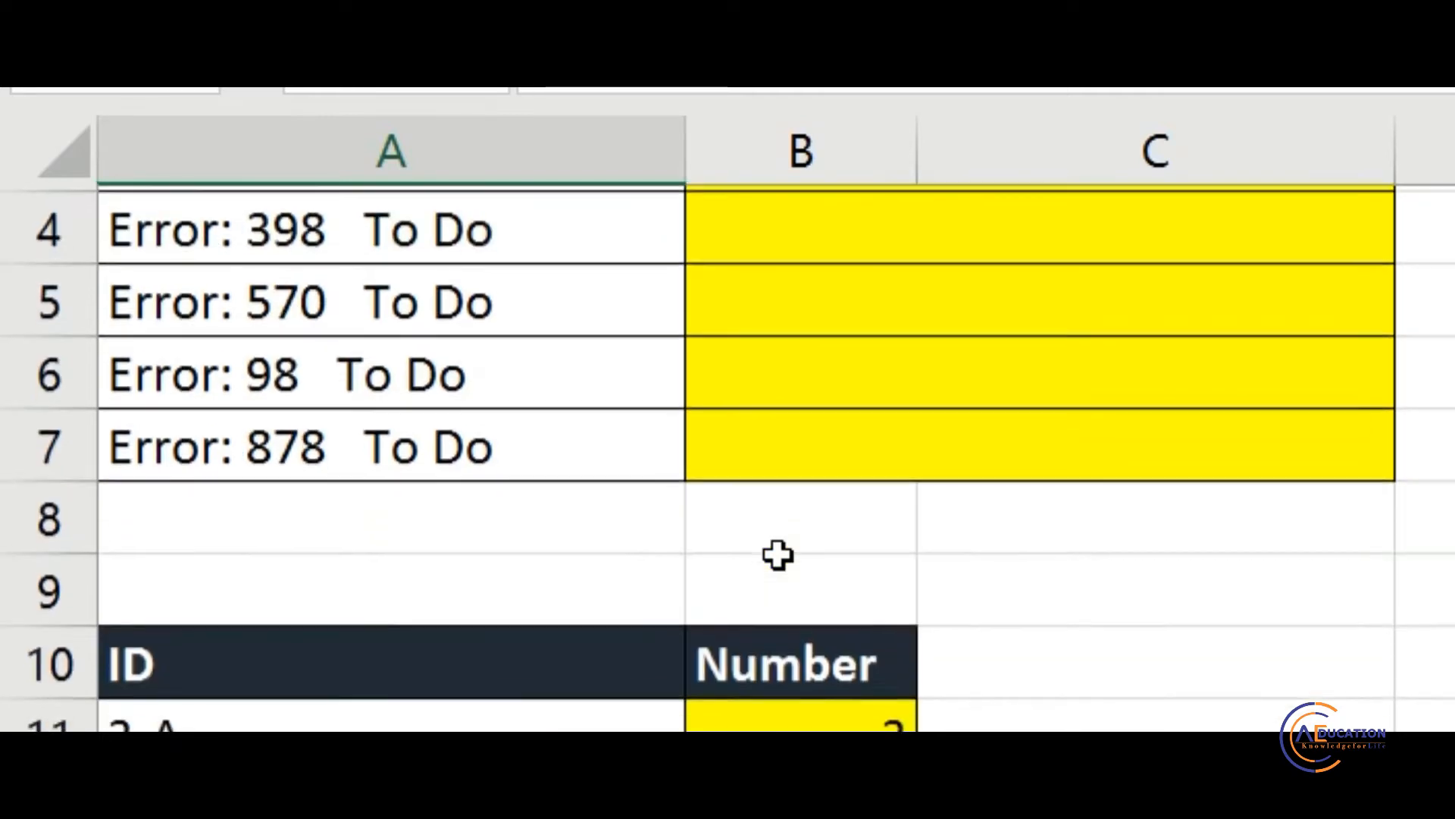
pyautogui.scroll(-1, 779, 555)
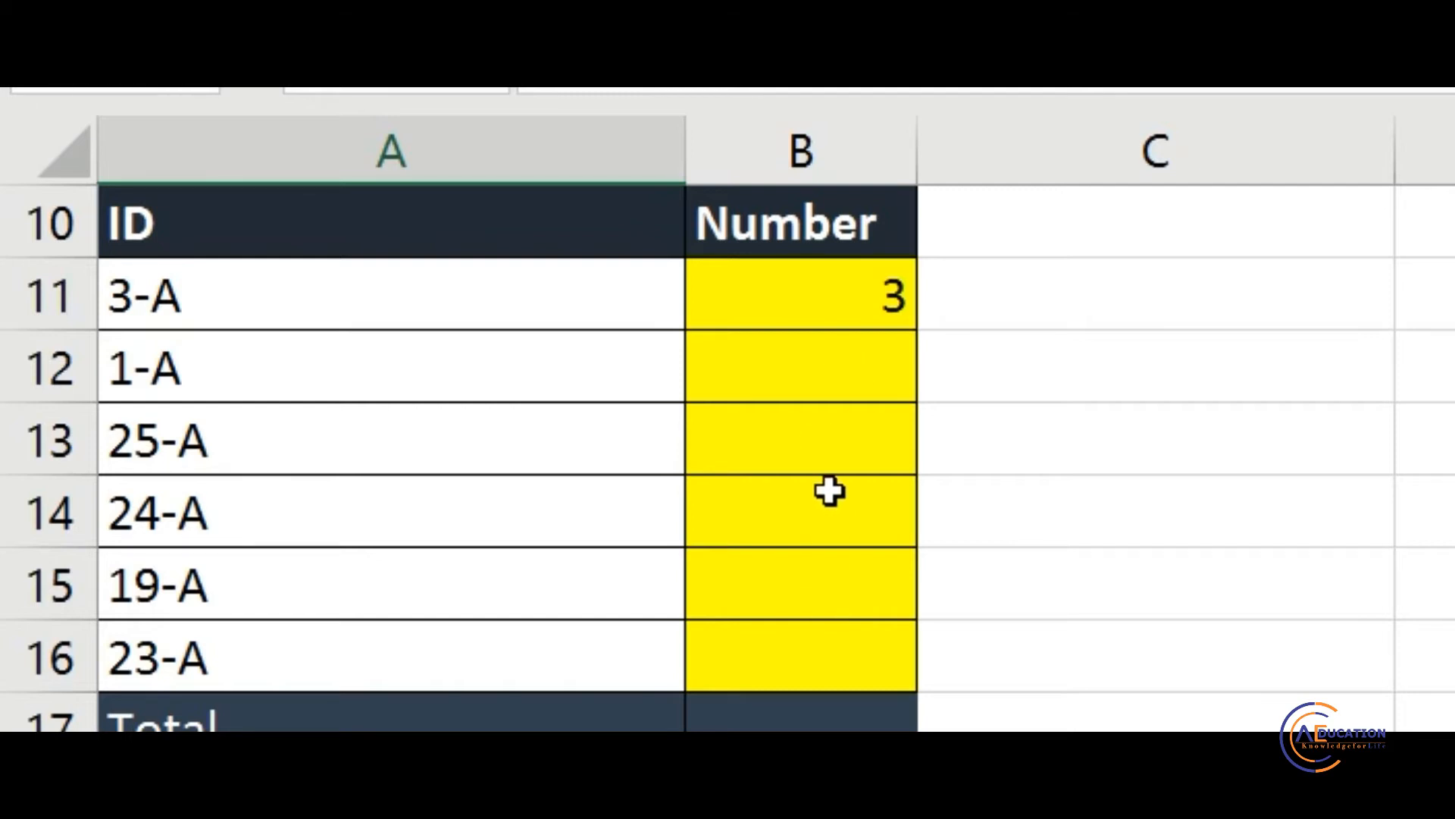
pyautogui.scroll(-3, 830, 491)
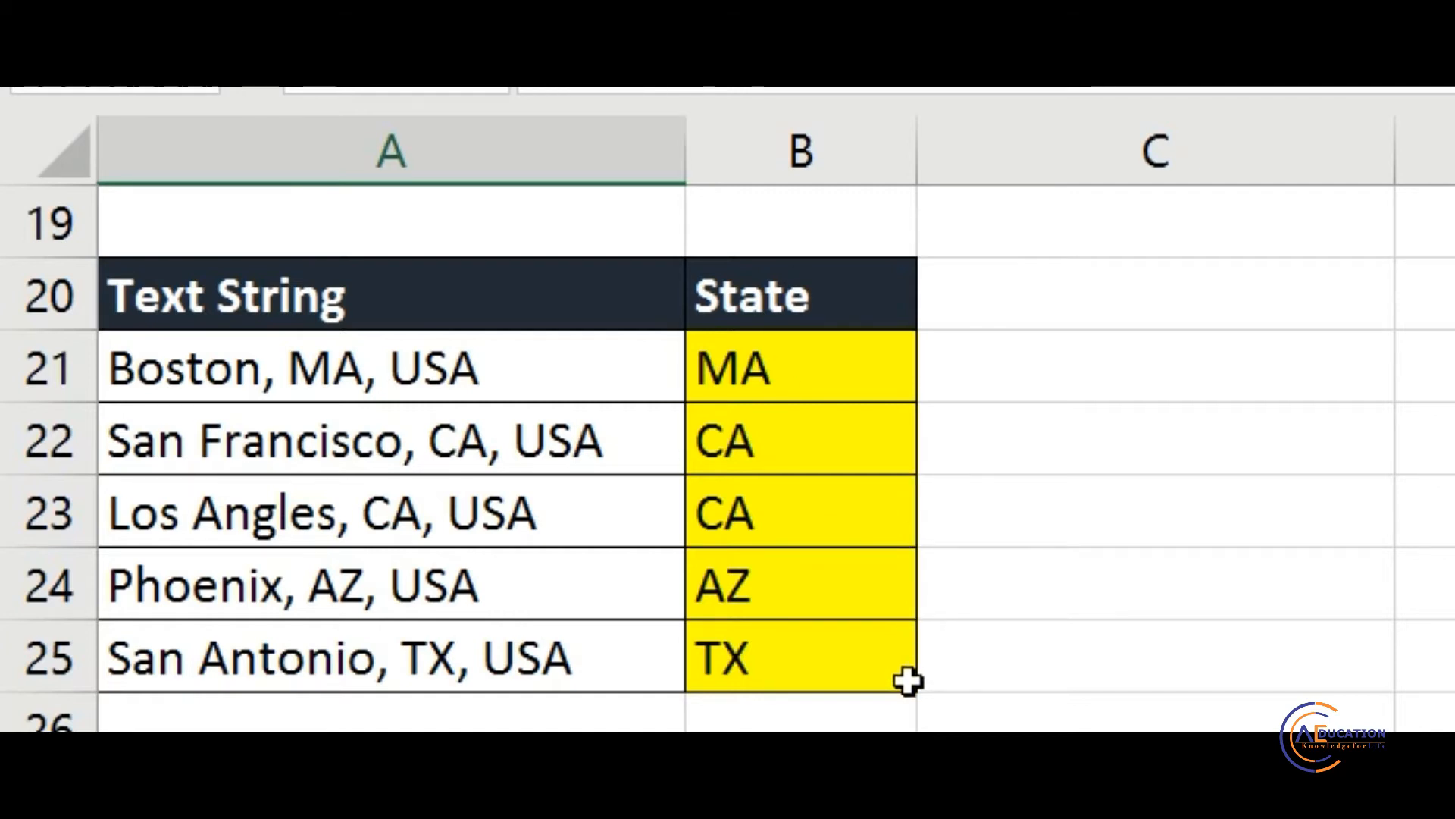
pyautogui.scroll(6, 910, 682)
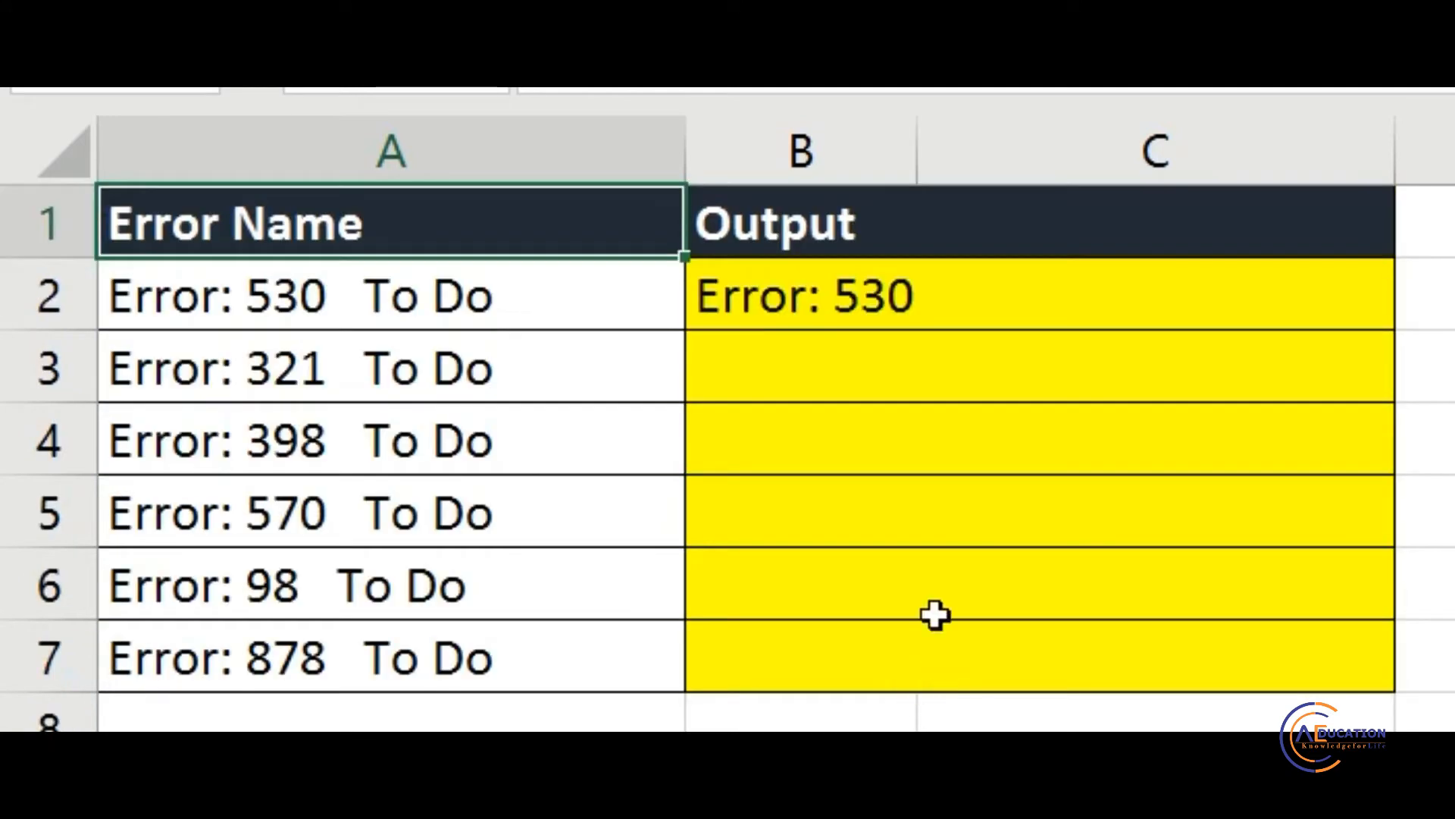
pyautogui.click(773, 303)
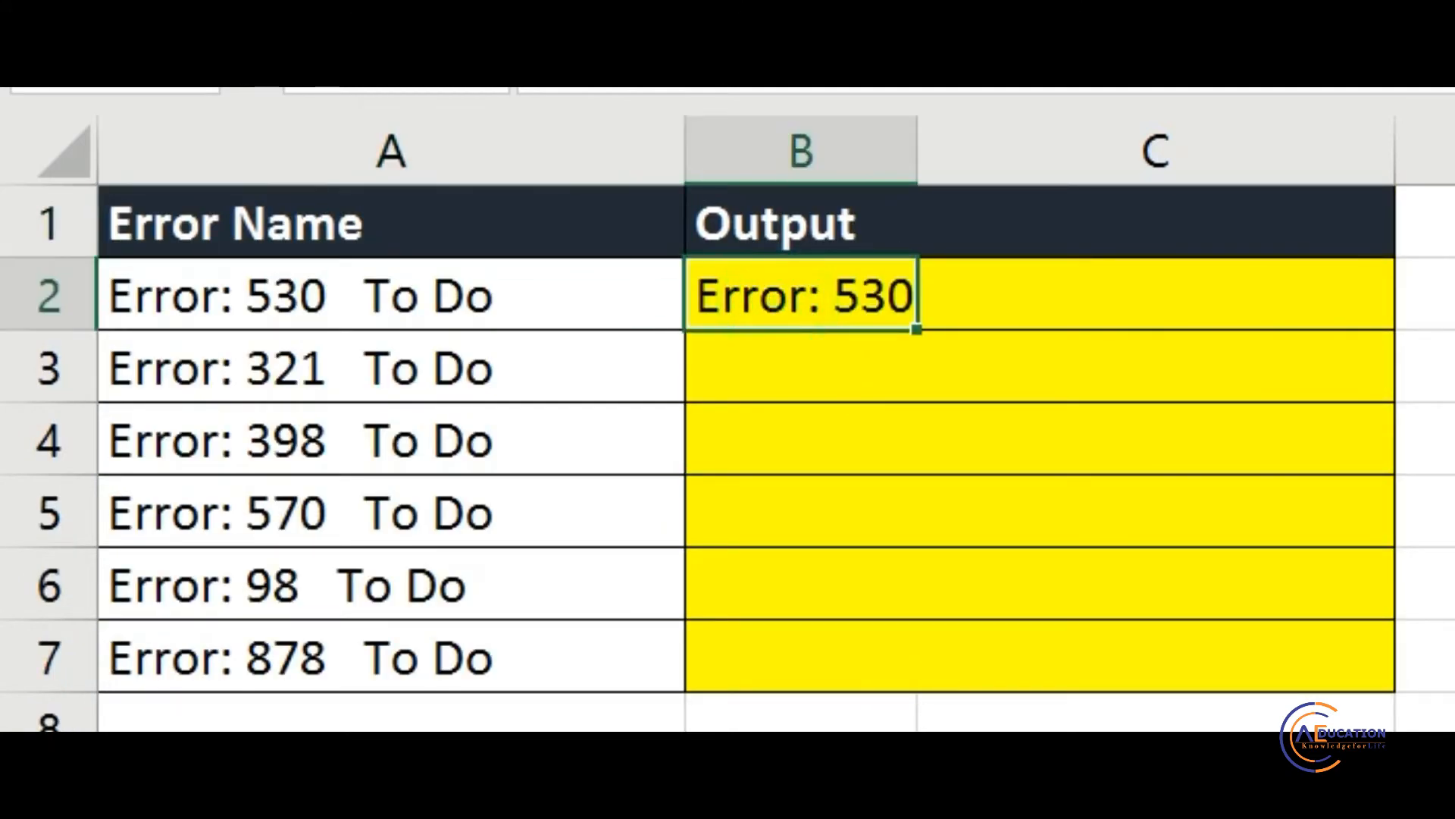
pyautogui.press('Delete')
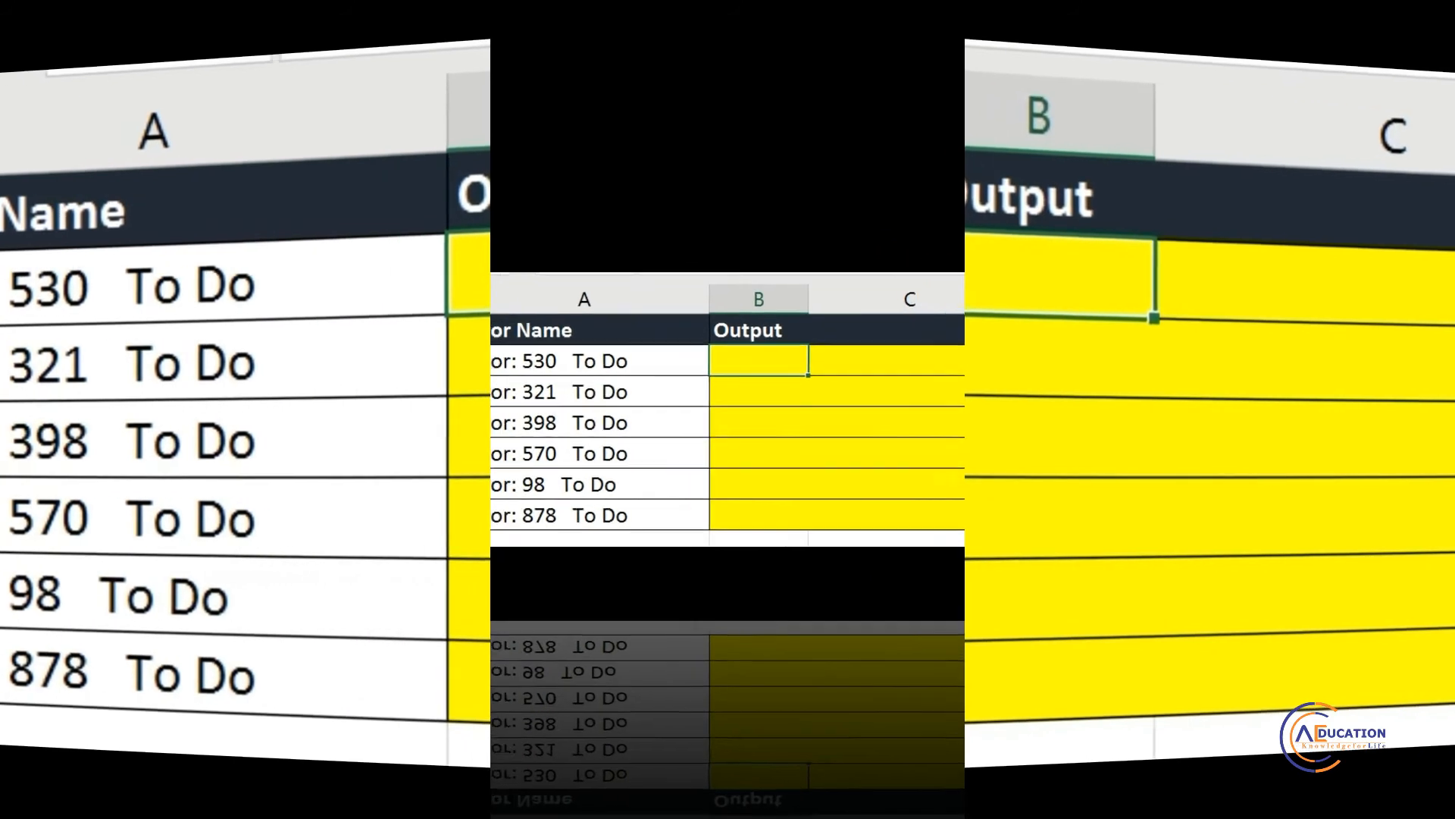
# Step: Enter the formula =LEFT(A2,FIND(" ",A2)) in B2, searching for a double space, to extract the error name
pyautogui.press('F2')
pyautogui.write('=LE')
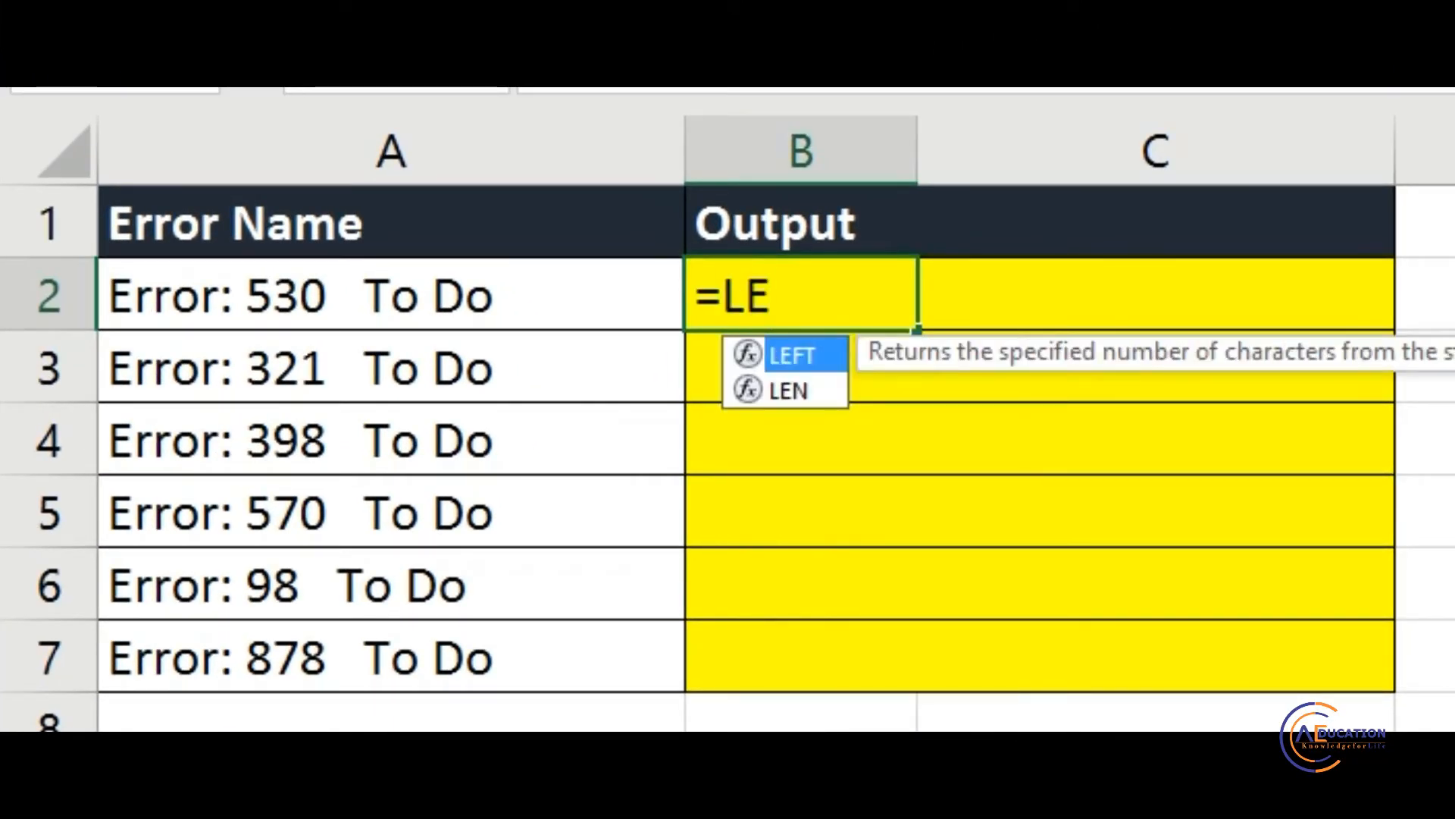
pyautogui.write('FT')
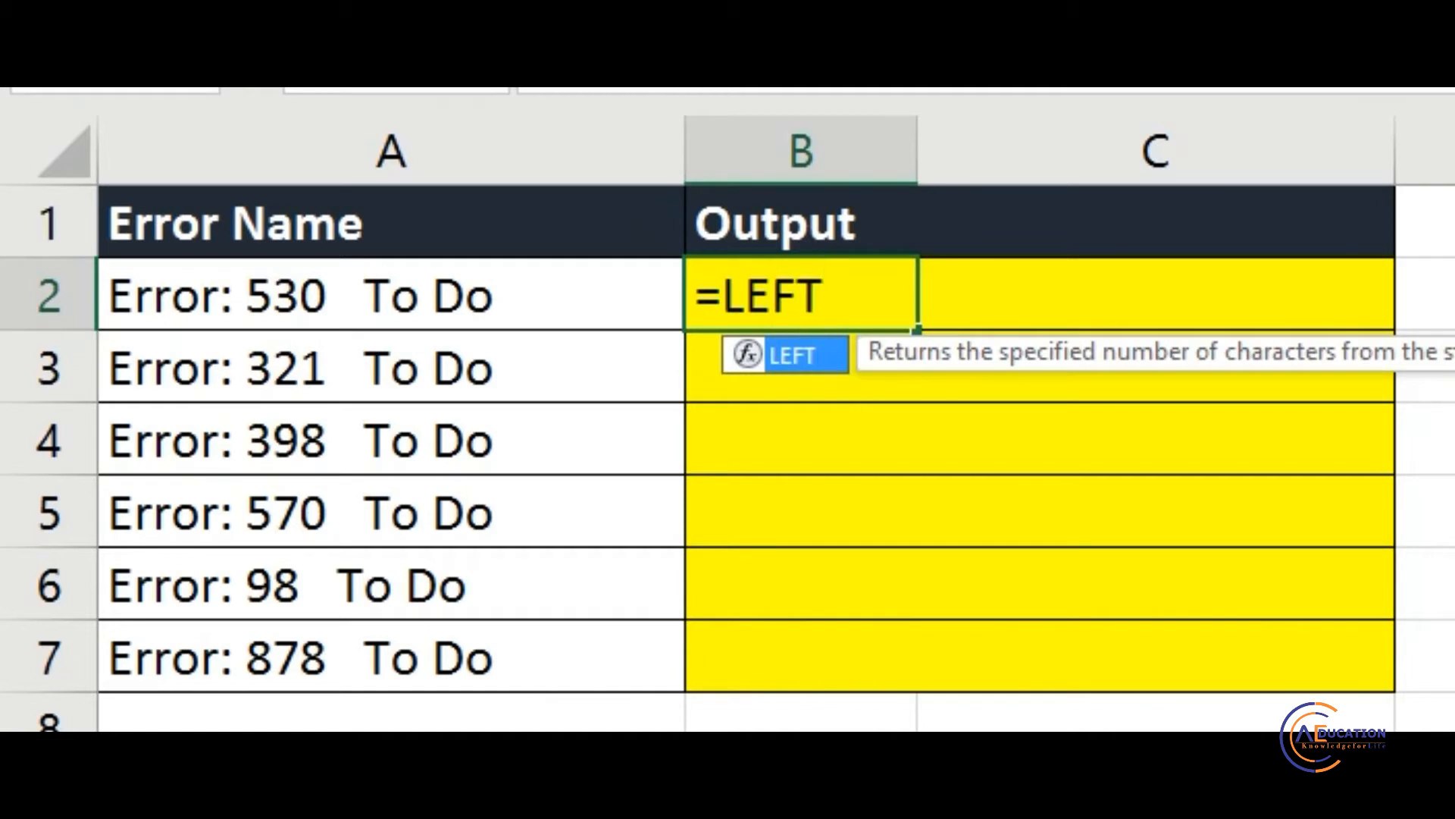
pyautogui.write('(')
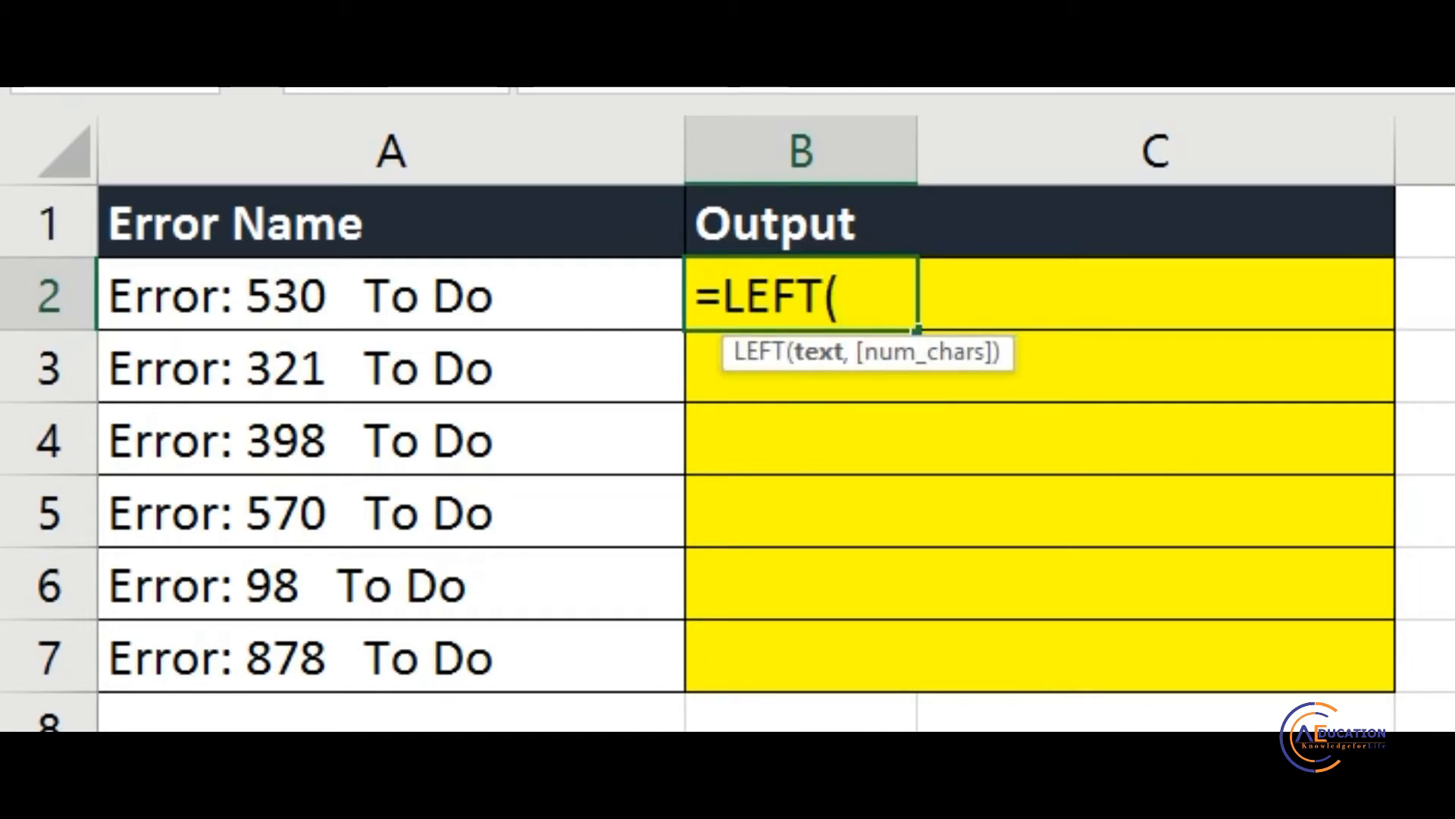
pyautogui.press('Left')
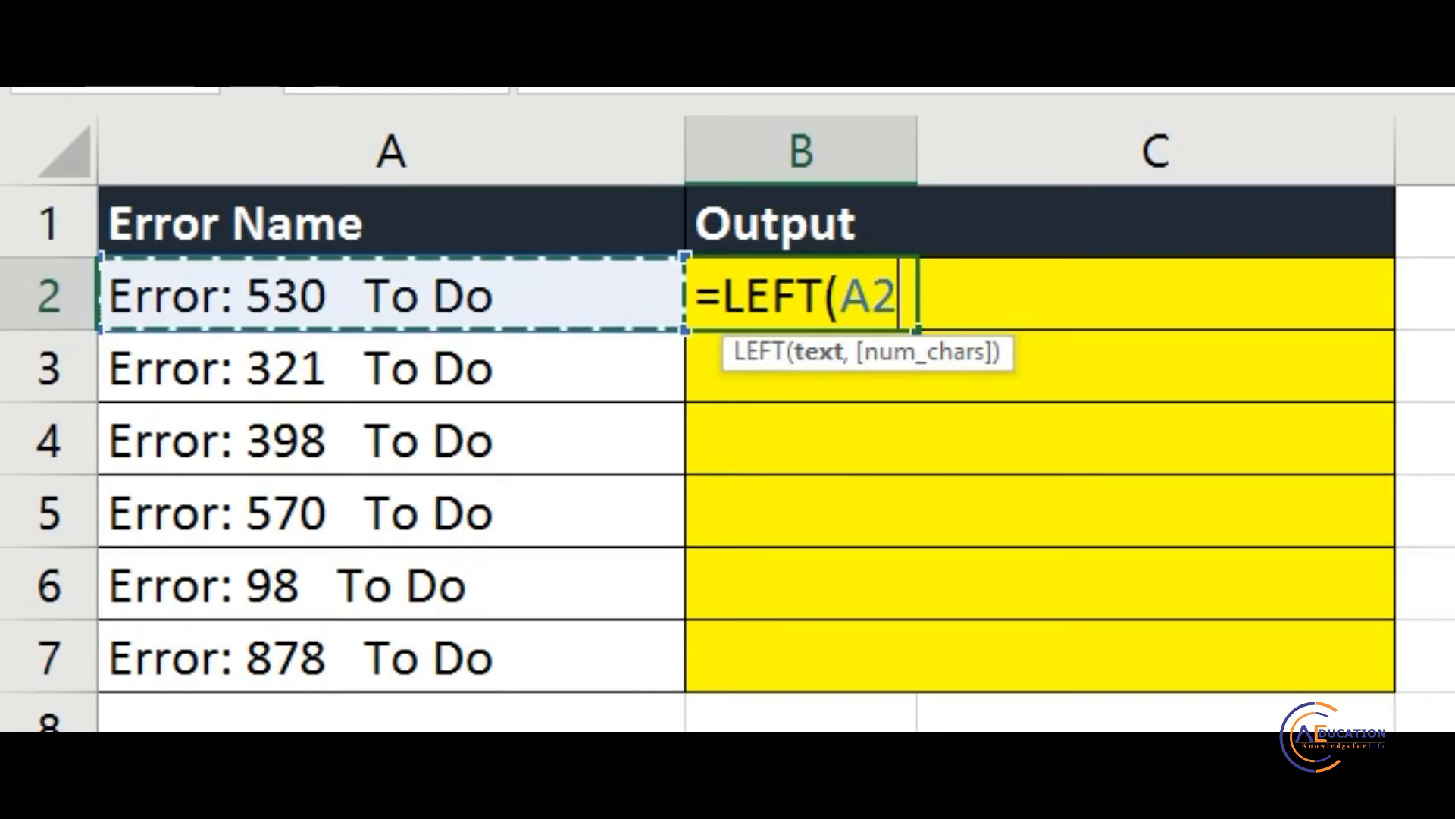
pyautogui.write(',FIND')
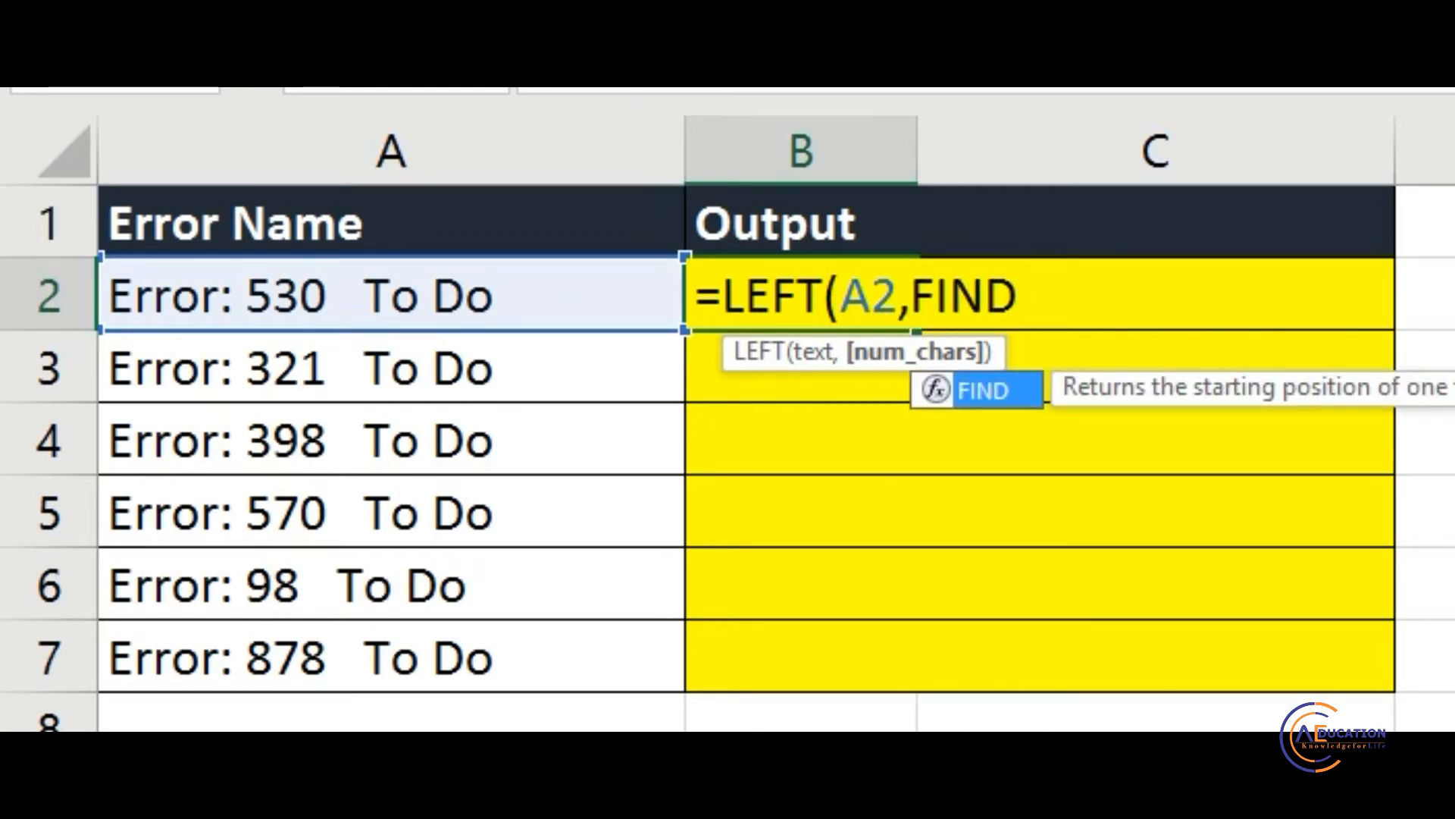
pyautogui.write('"')
pyautogui.press('BackSpace')
pyautogui.write('("')
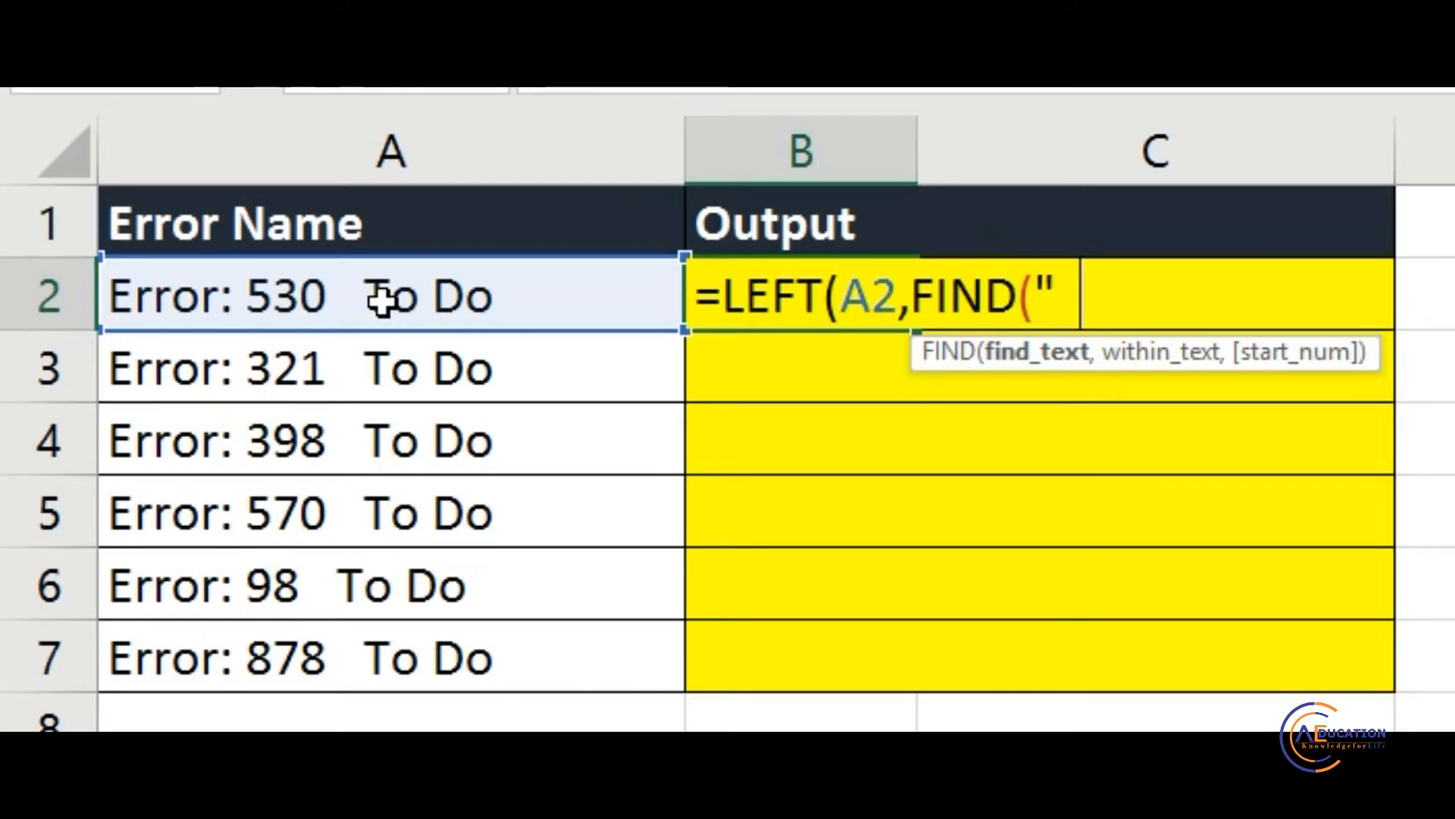
pyautogui.write('"')
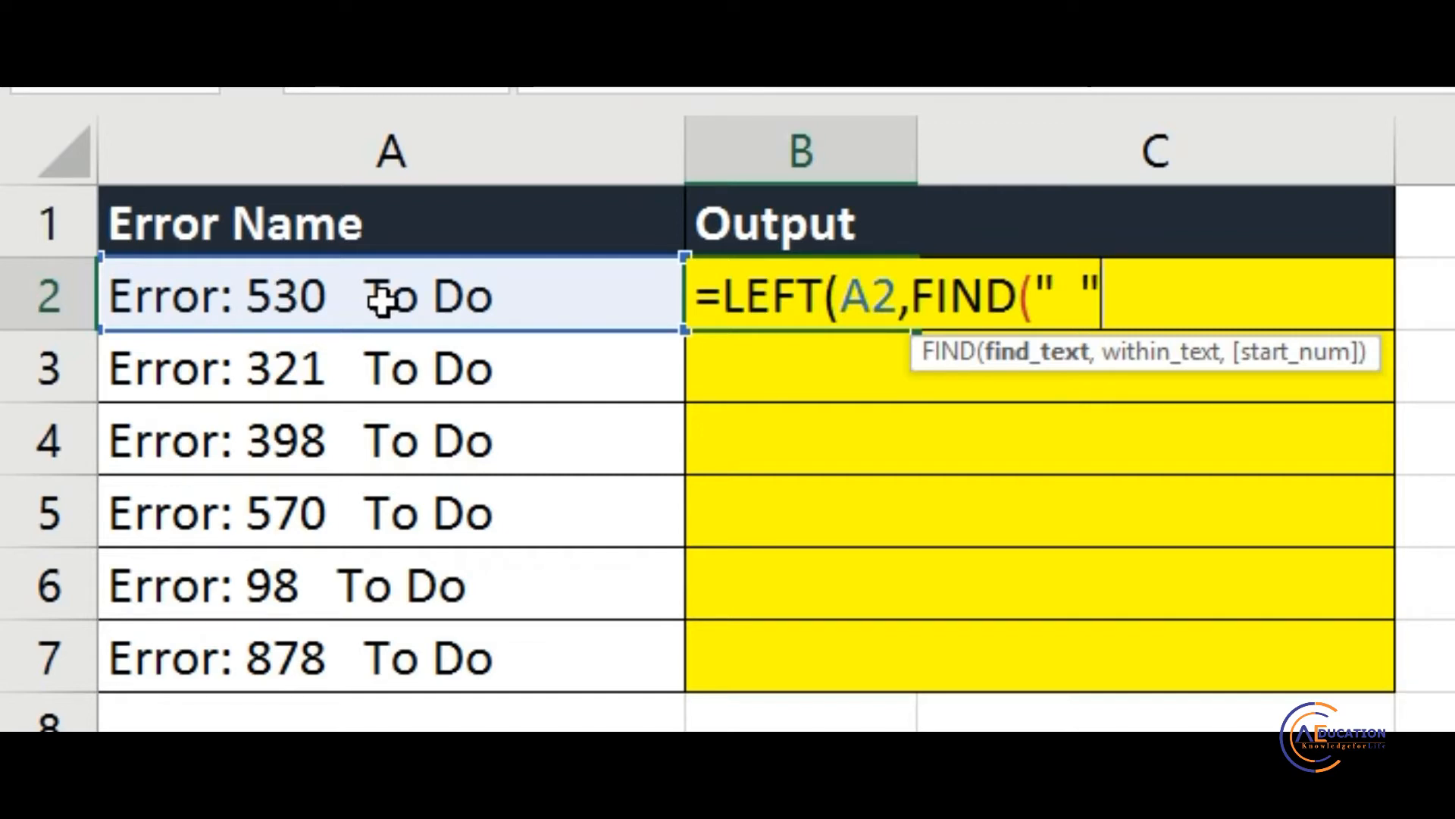
pyautogui.write(',')
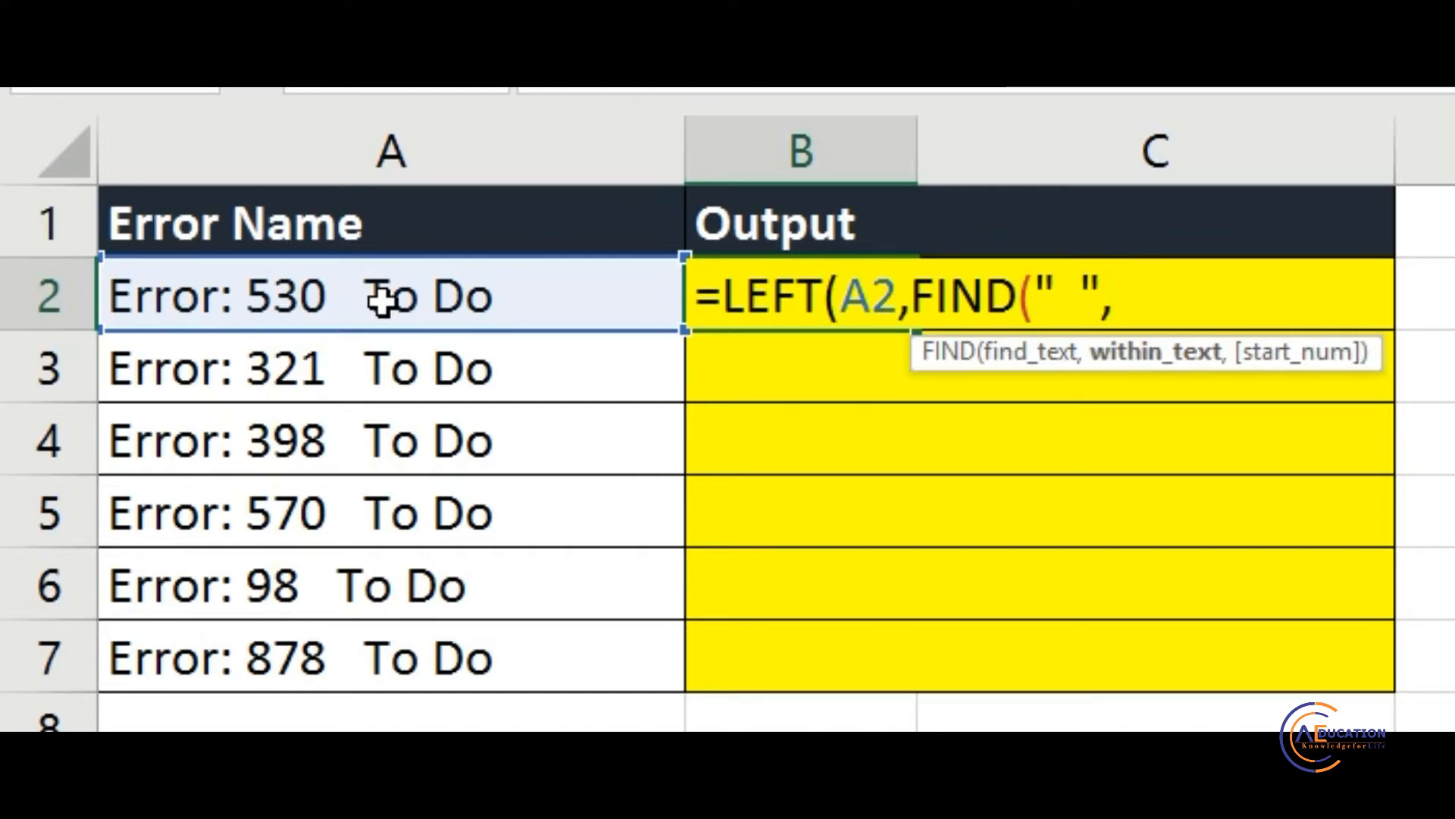
pyautogui.click(389, 302)
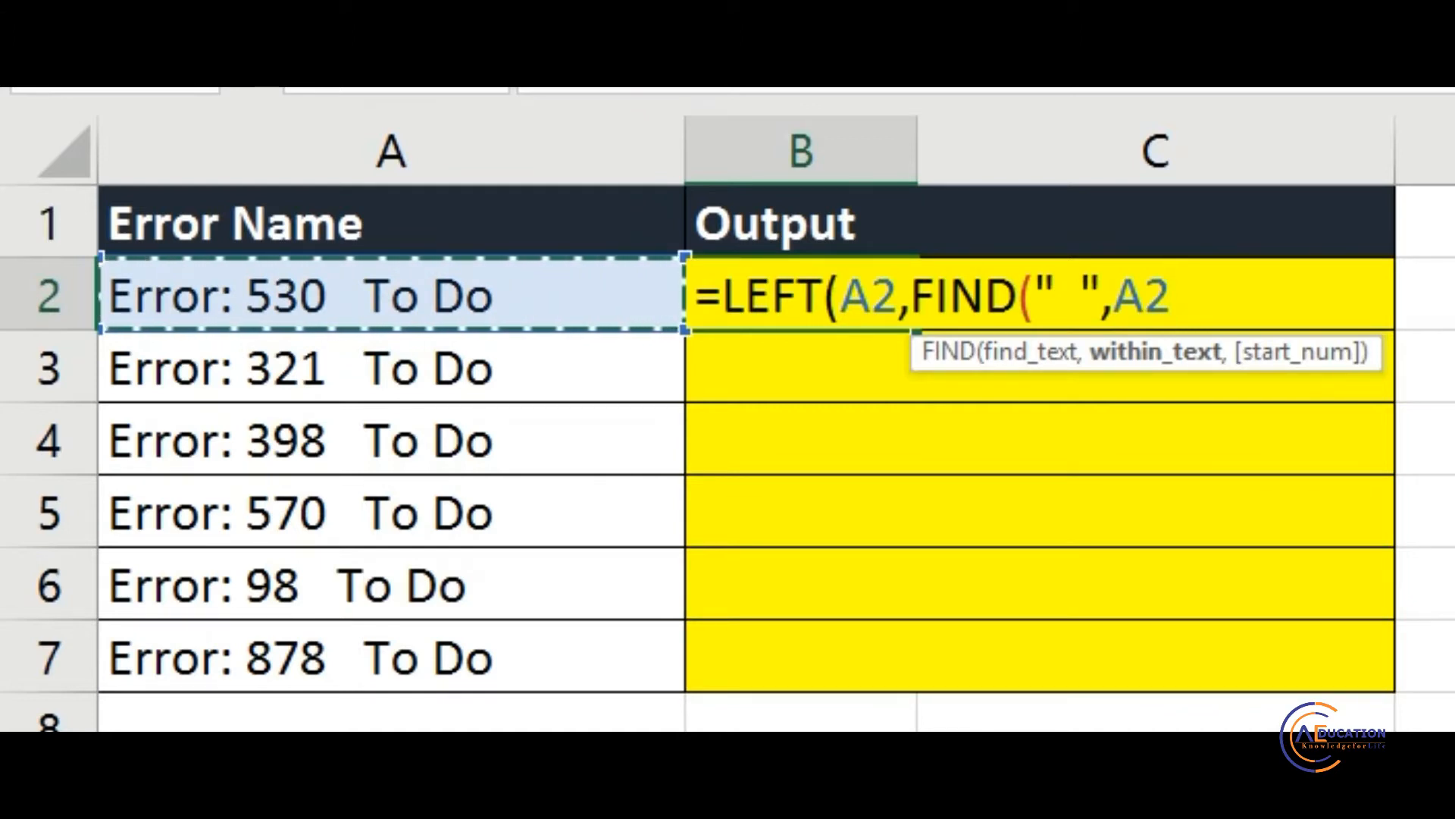
pyautogui.write(')')
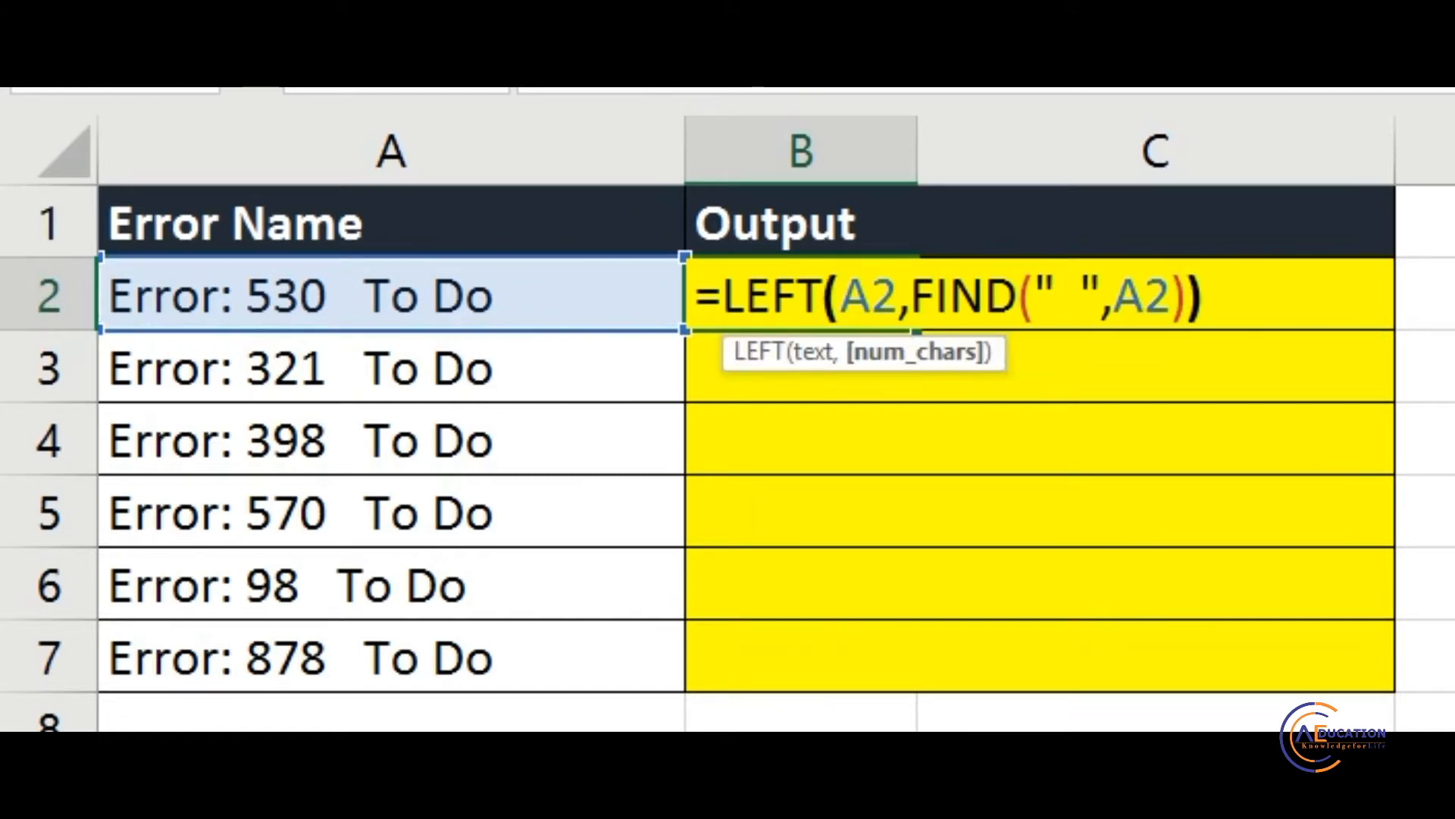
pyautogui.press('Return')
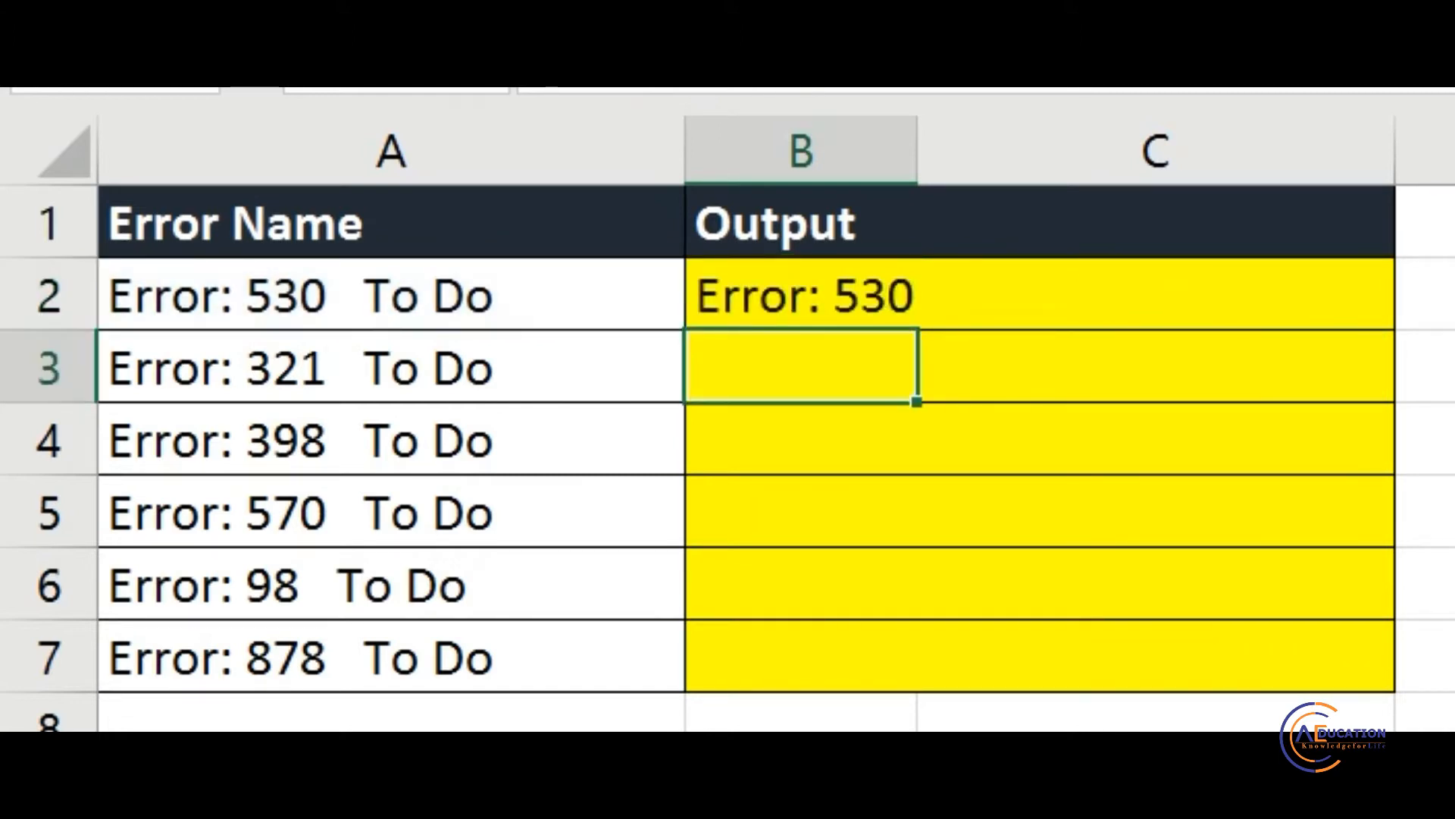
# Step: Count the characters of the B2 result with =LEN(B2) in C2, and select the outputs in B2:B7
pyautogui.press('Up')
pyautogui.press('Right')
pyautogui.write('LEN')
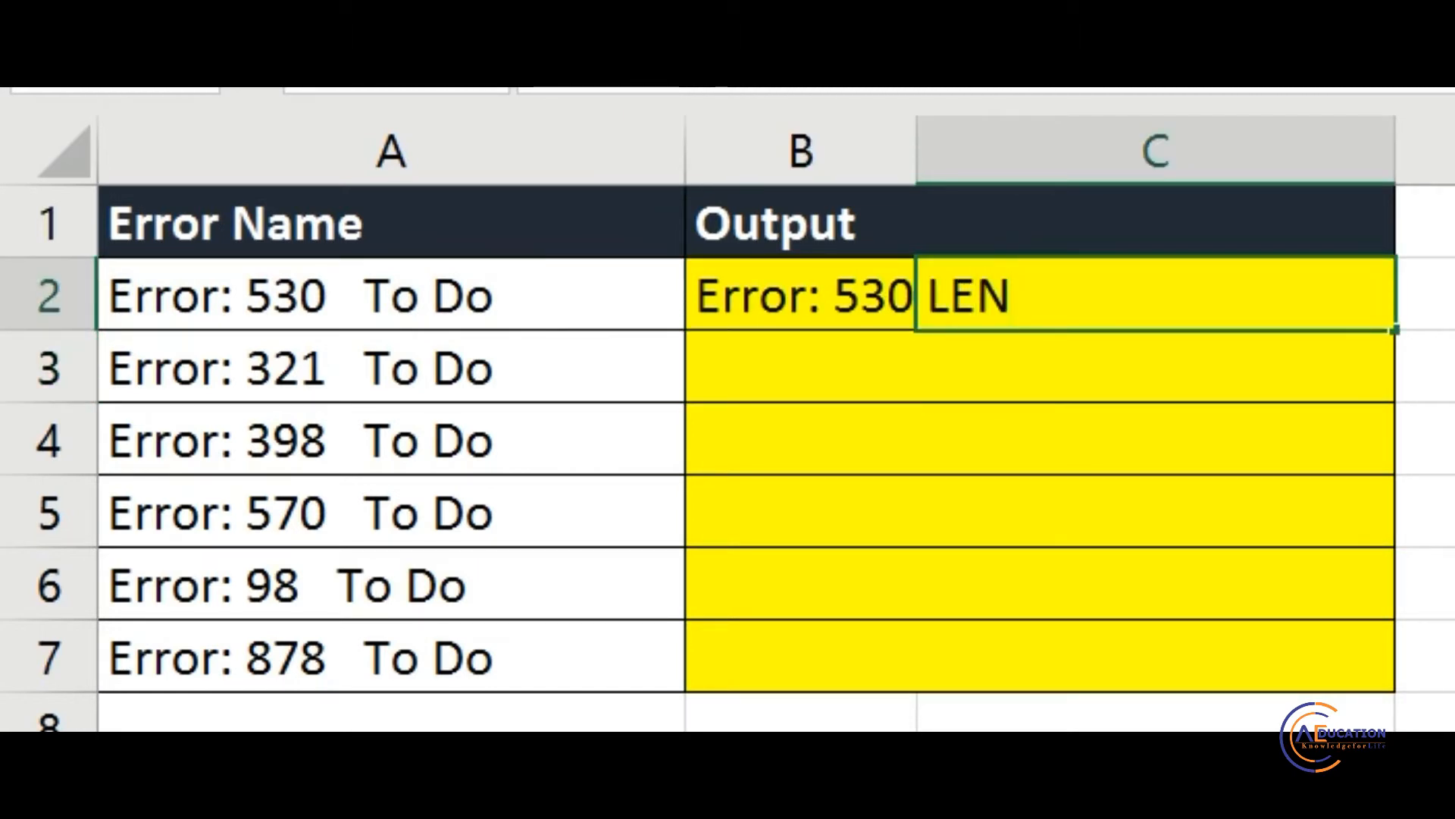
pyautogui.press('BackSpace')
pyautogui.press('BackSpace')
pyautogui.press('BackSpace')
pyautogui.write('=LE')
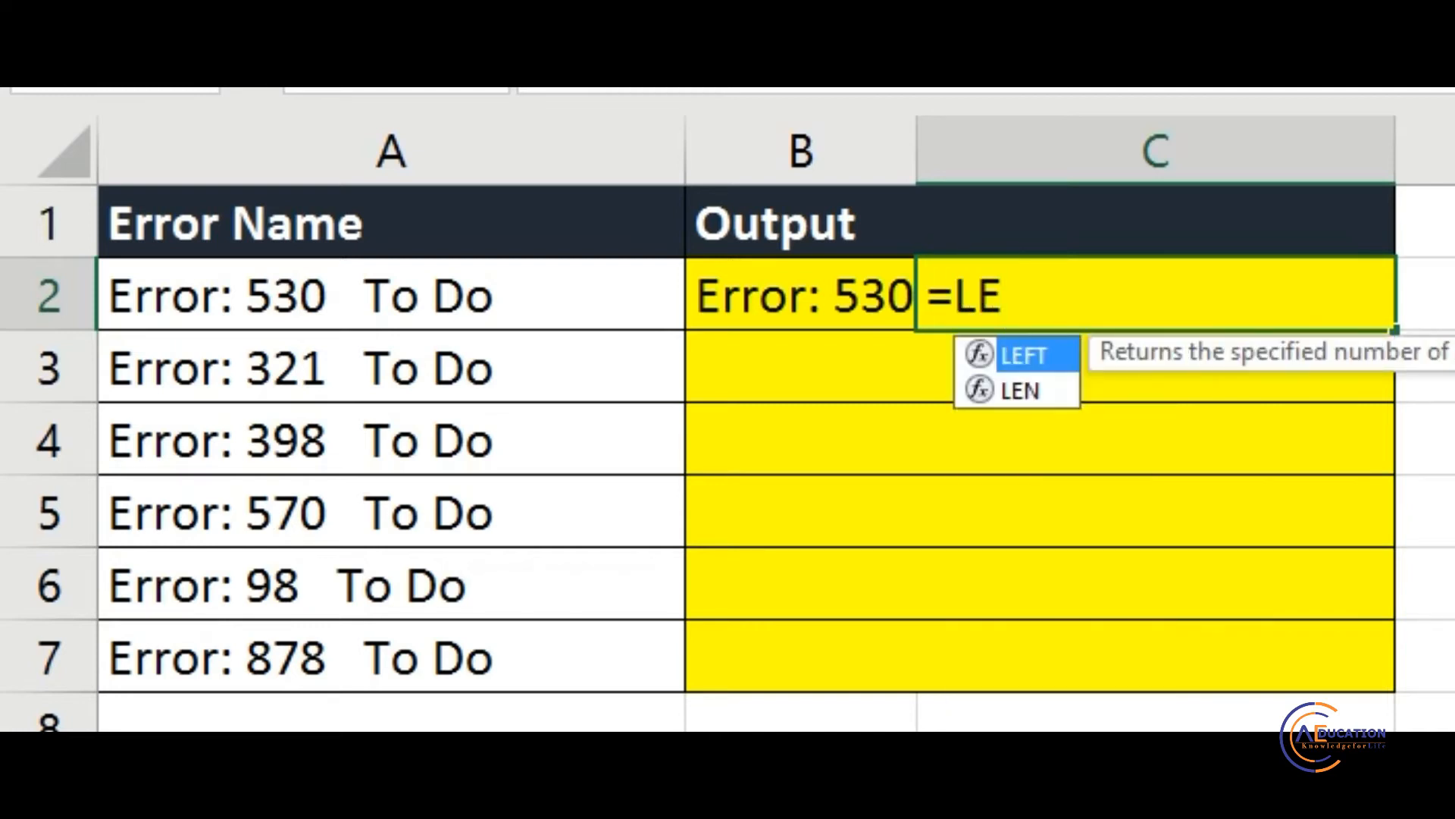
pyautogui.press('Down')
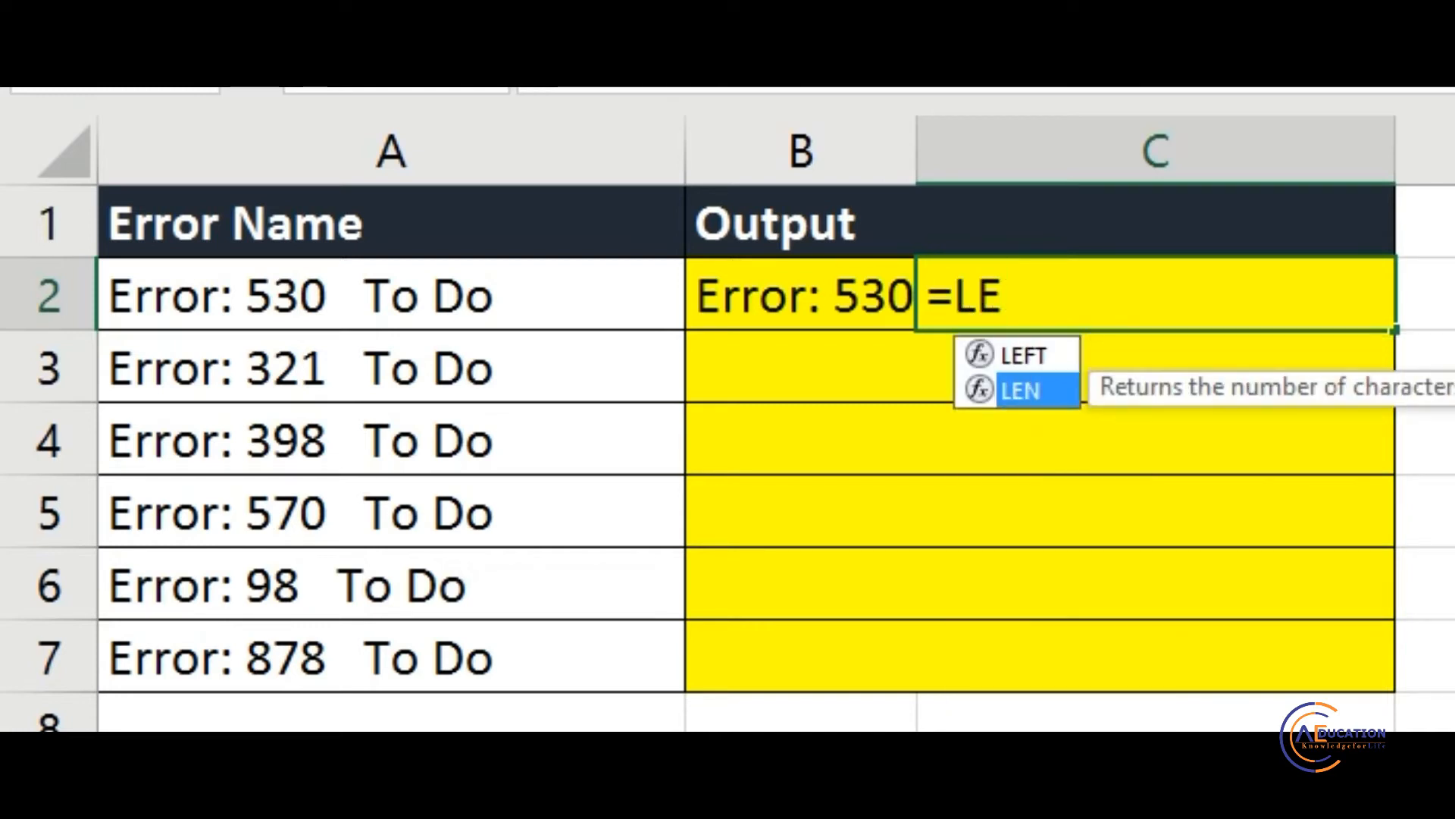
pyautogui.press('Tab')
pyautogui.press('Left')
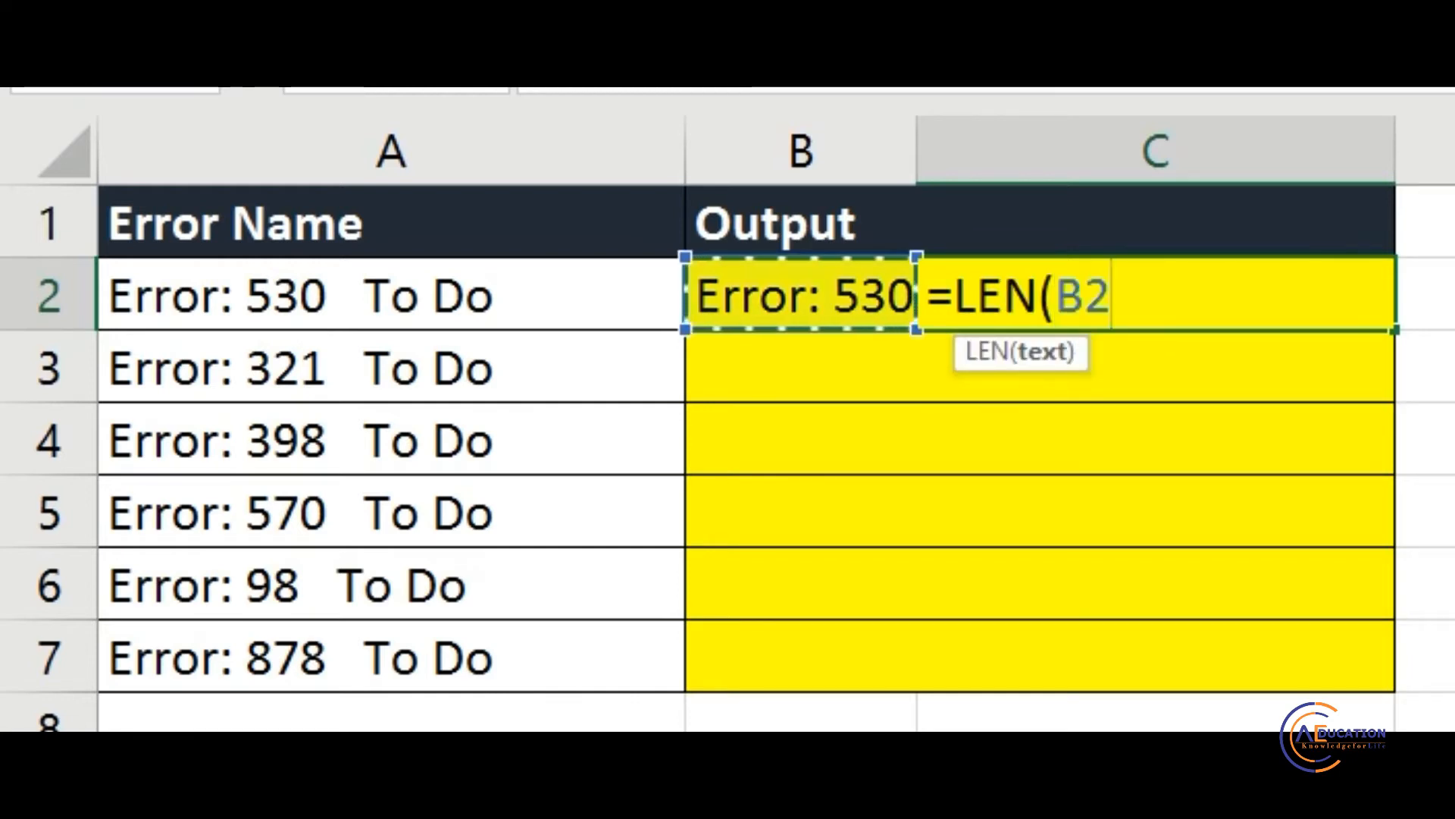
pyautogui.write(')')
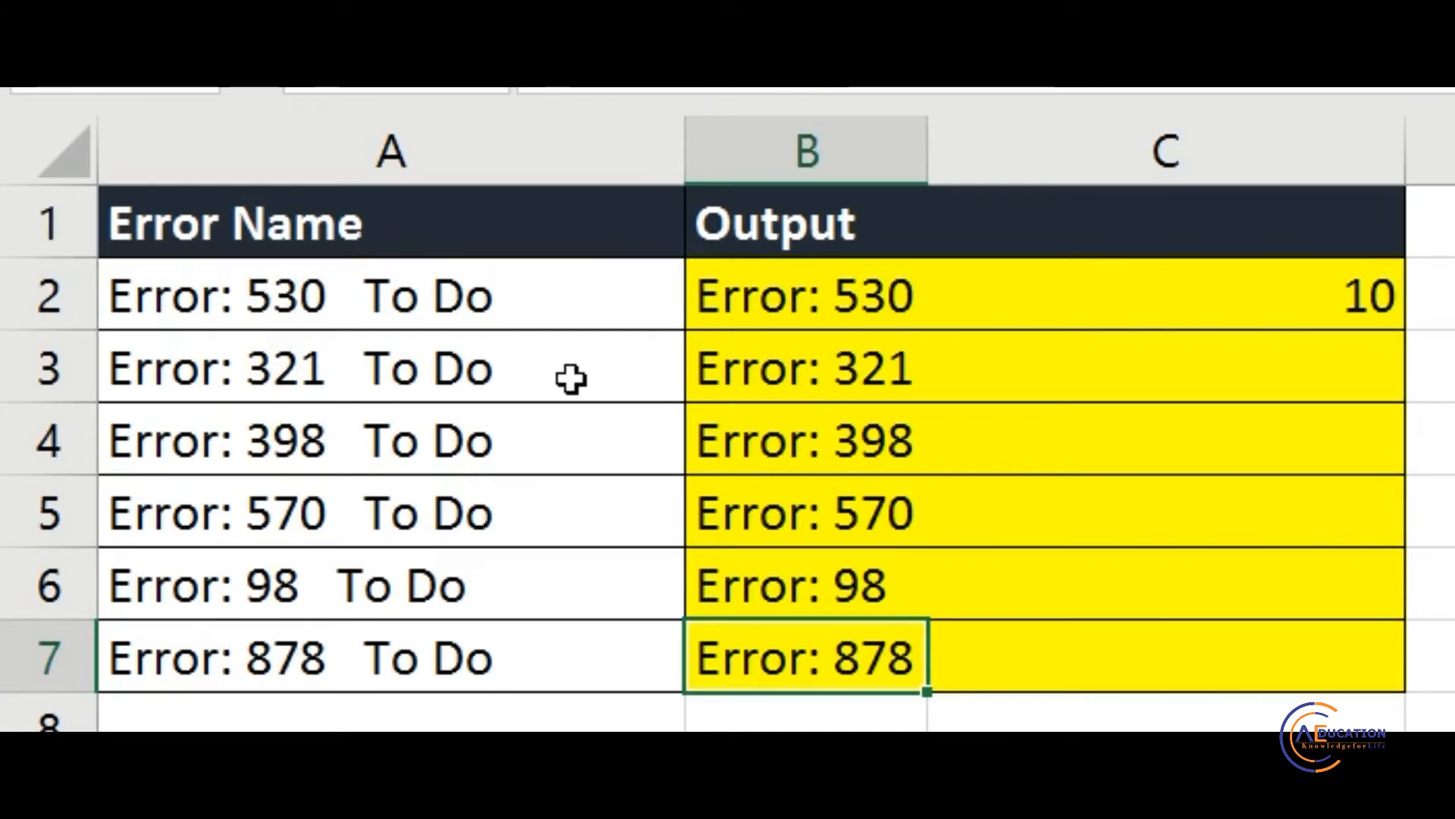
pyautogui.moveTo(823, 292); pyautogui.dragTo(818, 650)
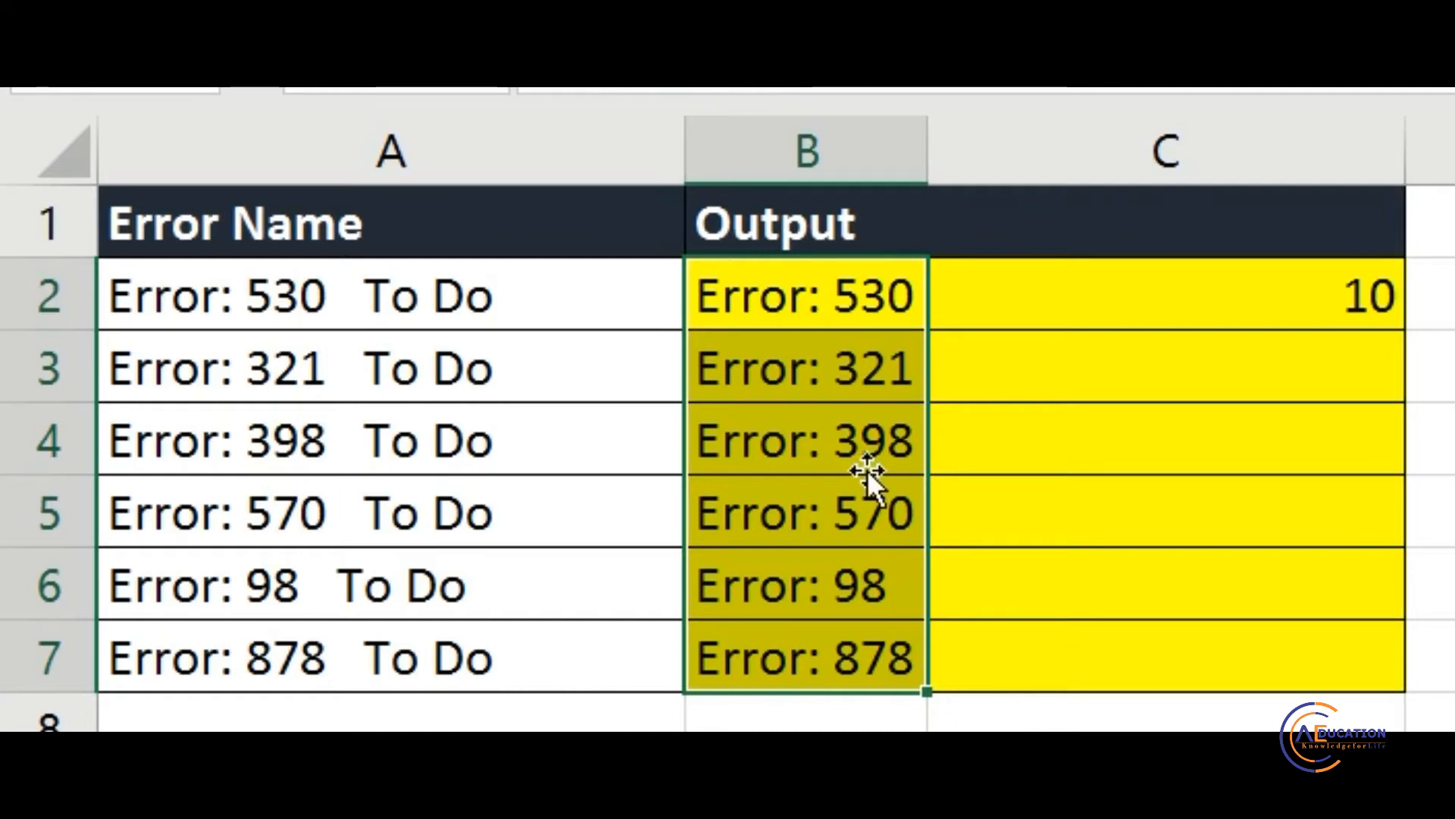
# Step: Write a LEFT formula in B11 that takes A11 as its text and uses FIND to locate the "-" character
pyautogui.scroll(-2, 868, 470)
pyautogui.scroll(-1, 867, 470)
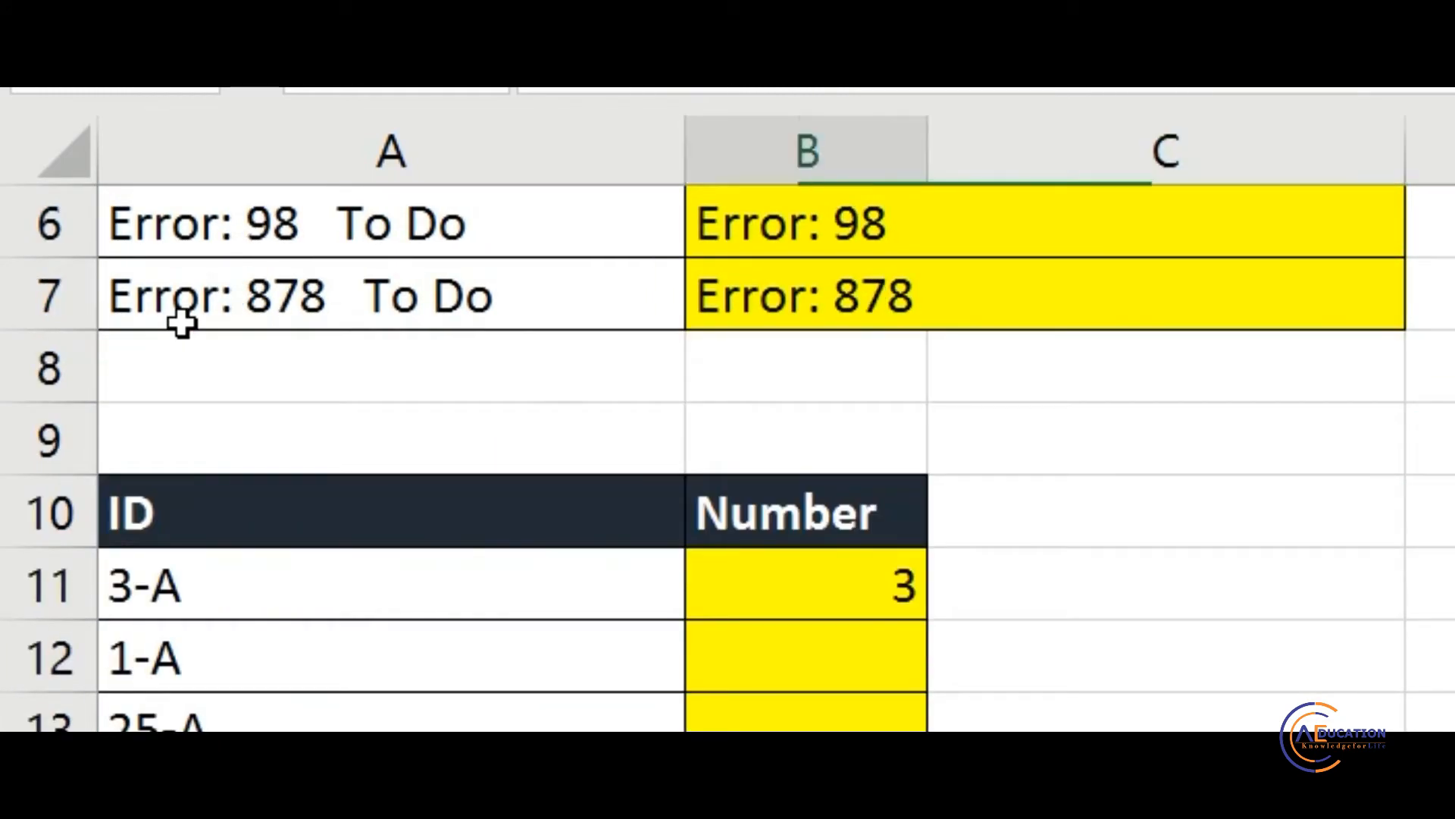
pyautogui.press('Right')
pyautogui.press('Up')
pyautogui.press('Up')
pyautogui.press('Up')
pyautogui.press('Up')
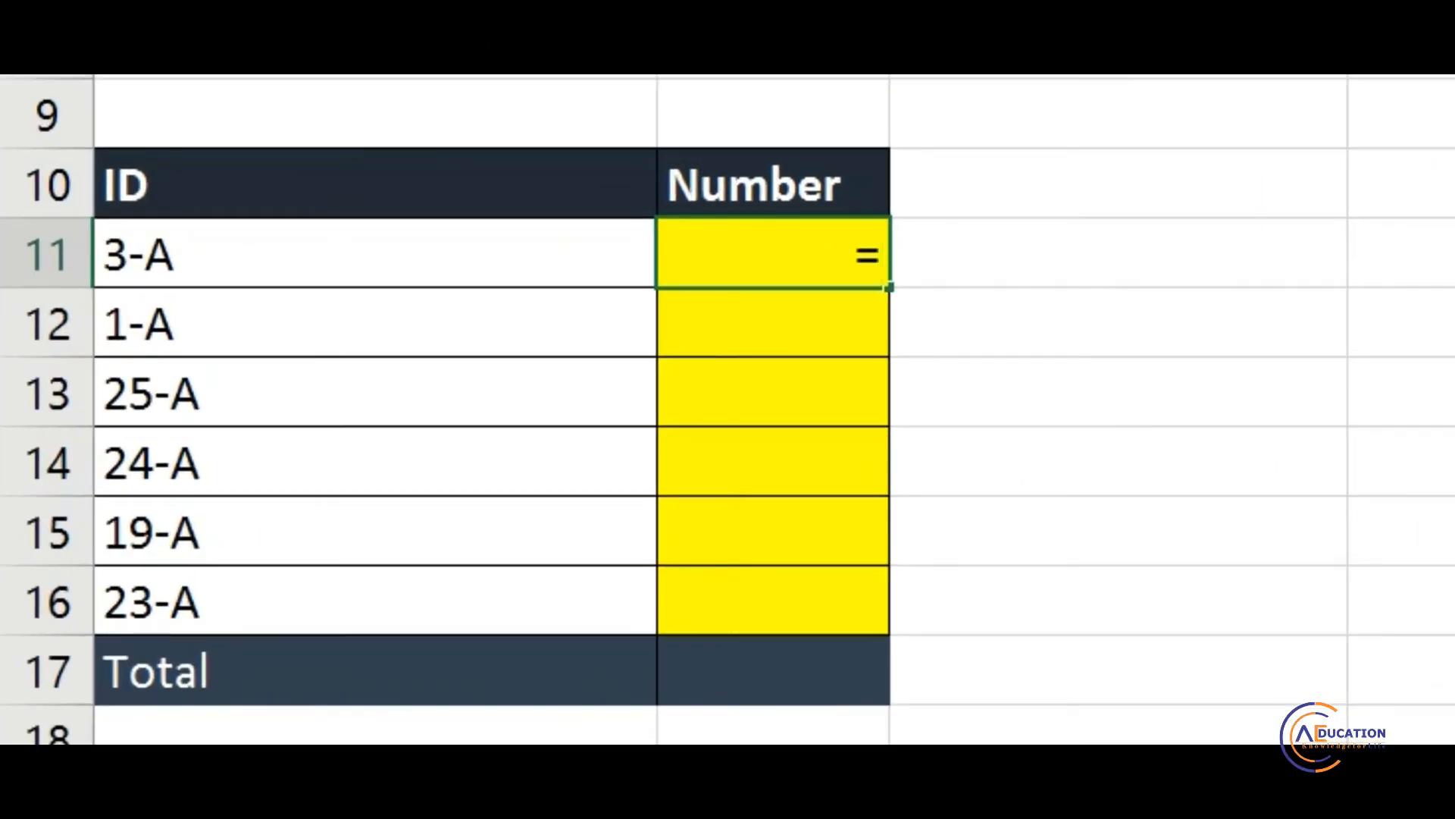
pyautogui.write('LE')
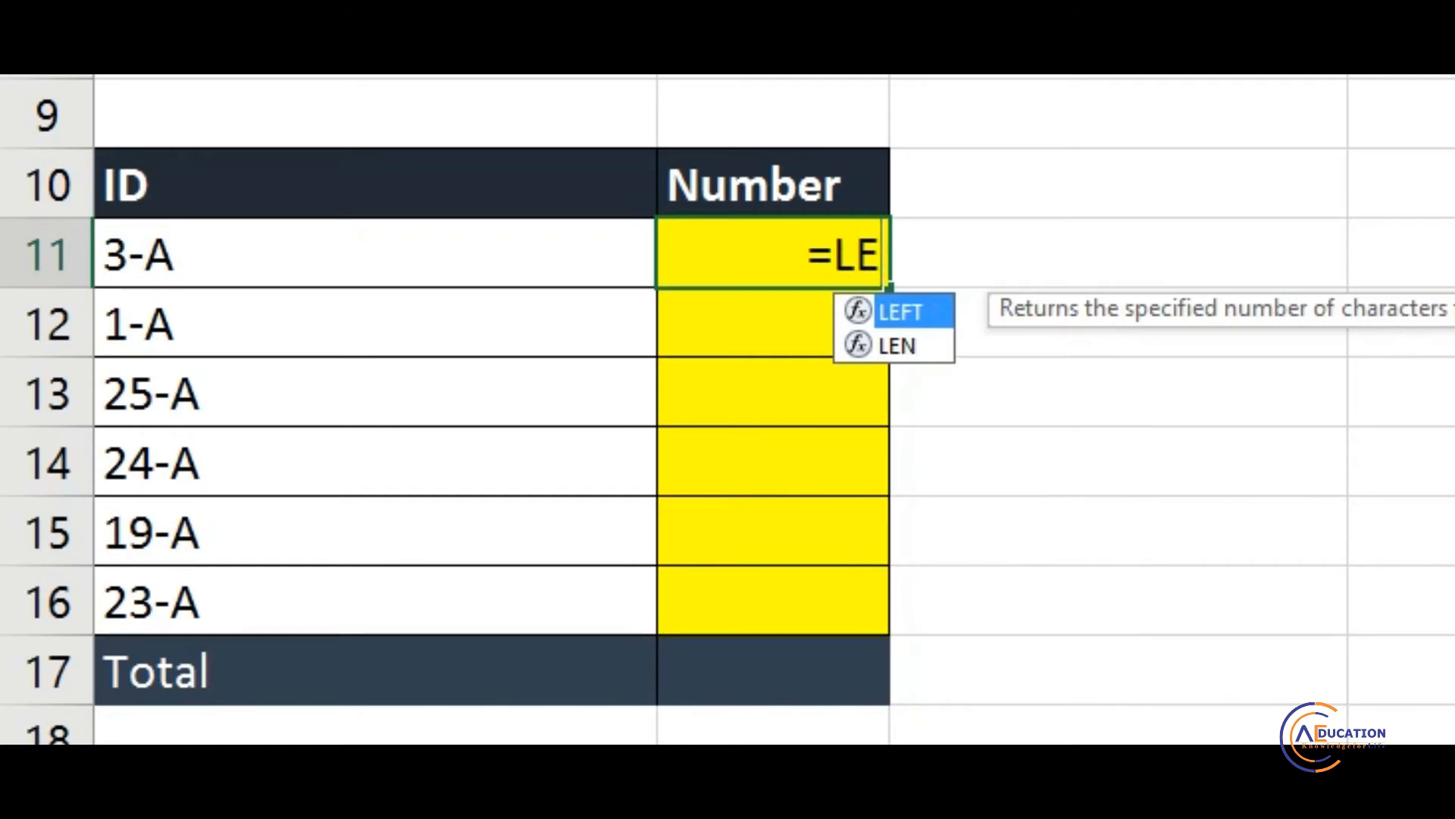
pyautogui.write('FT(')
pyautogui.press('Left')
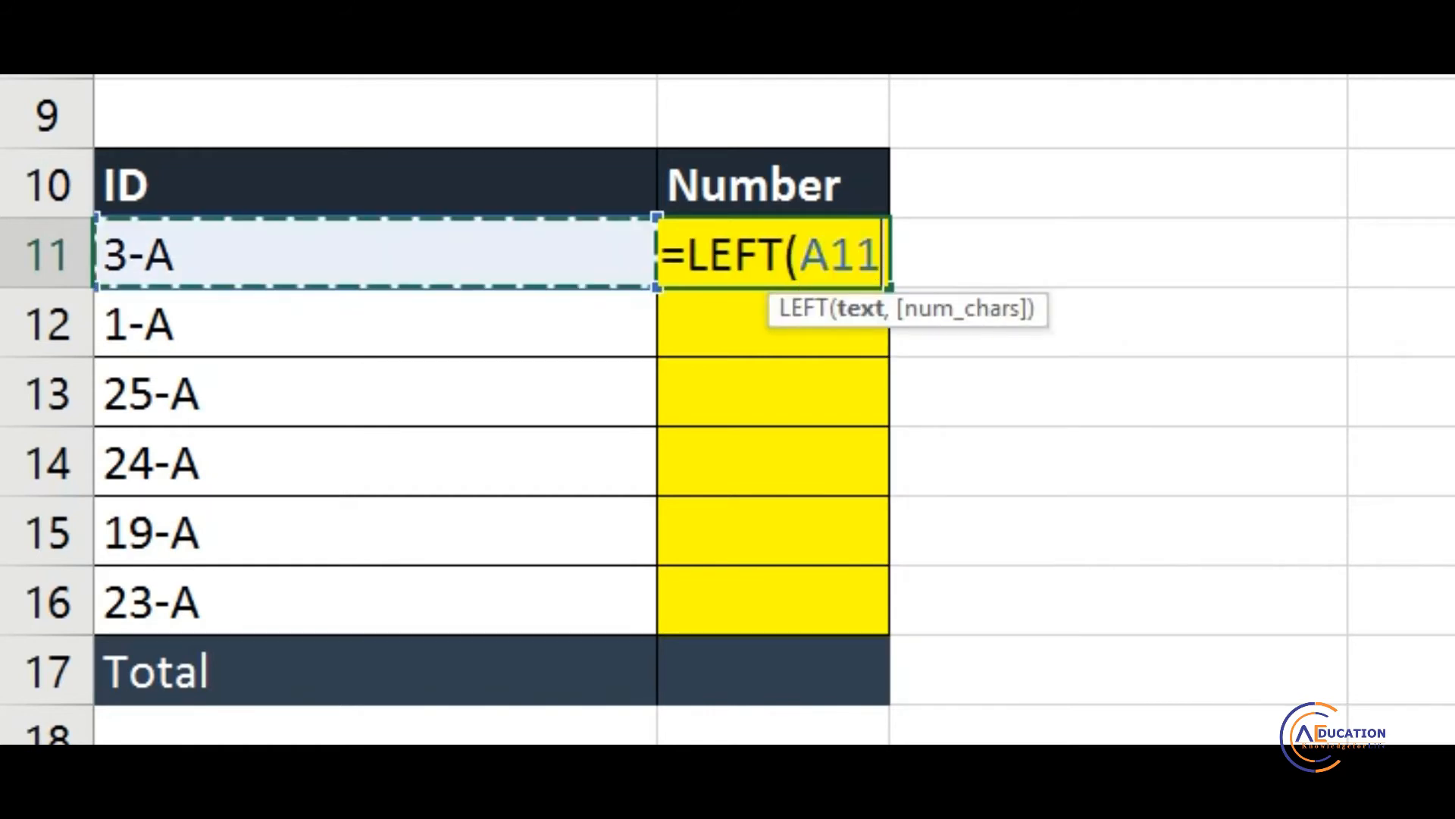
pyautogui.write(',FIN')
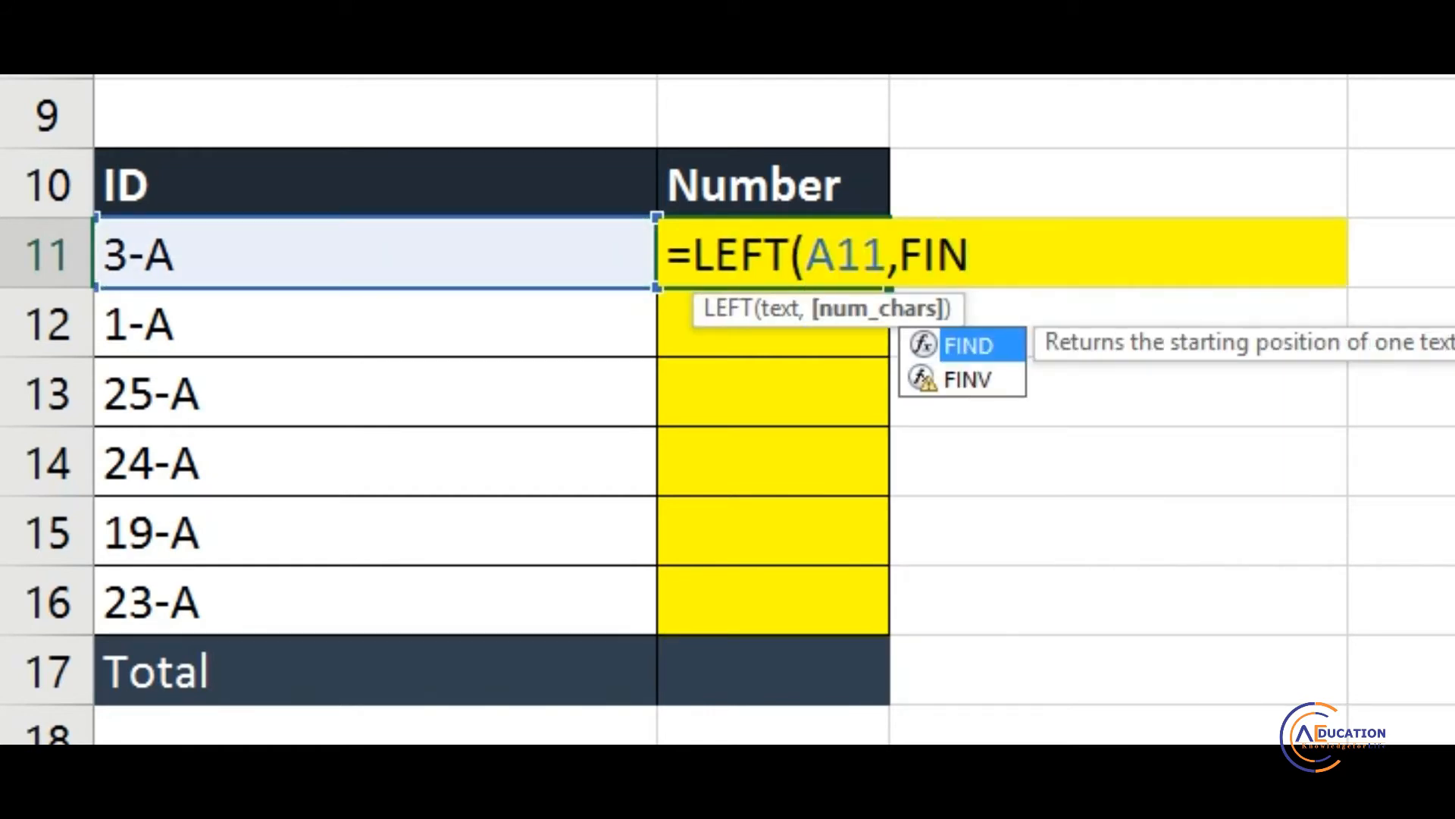
pyautogui.write('D("-')
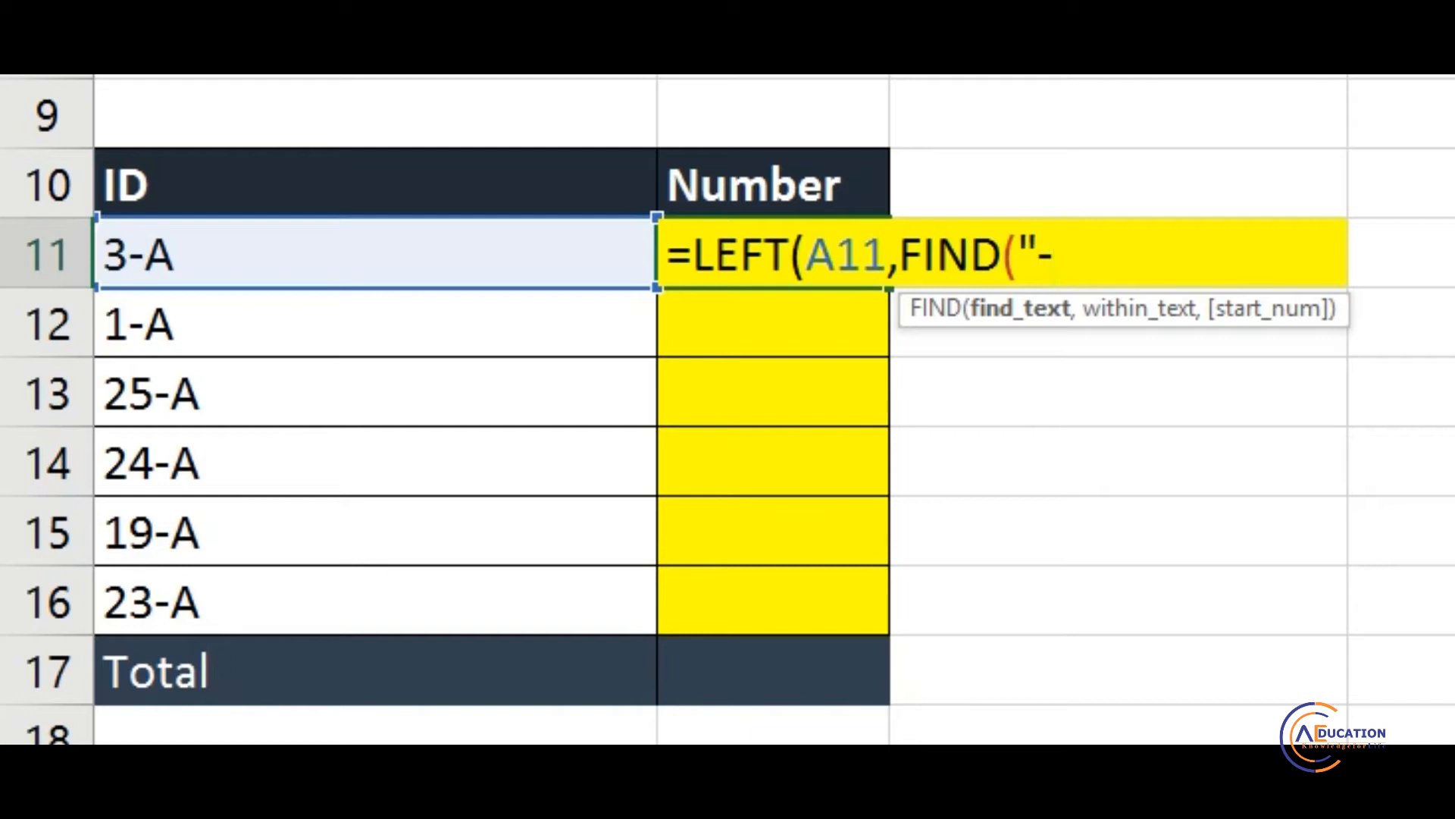
pyautogui.write('"')
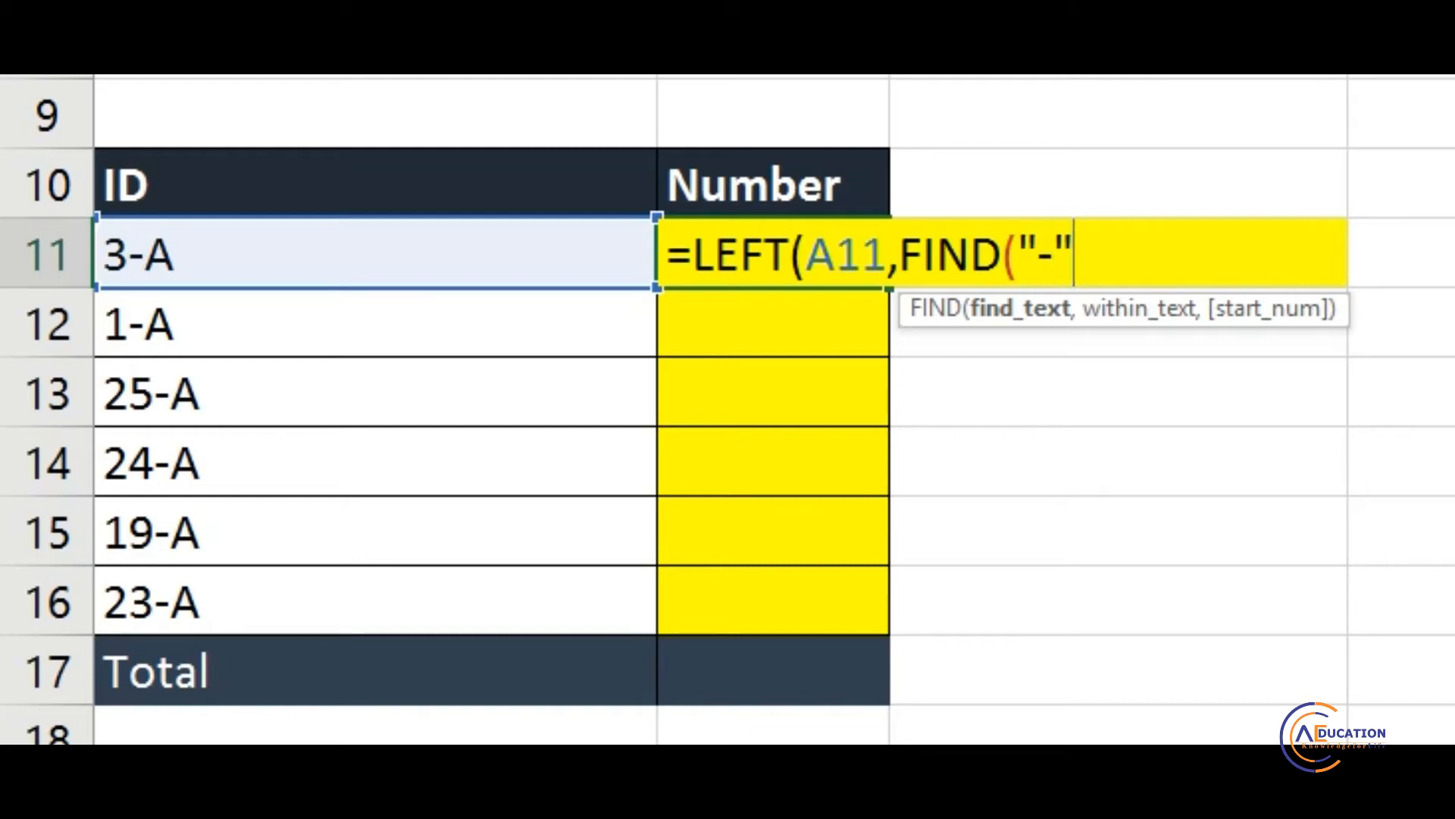